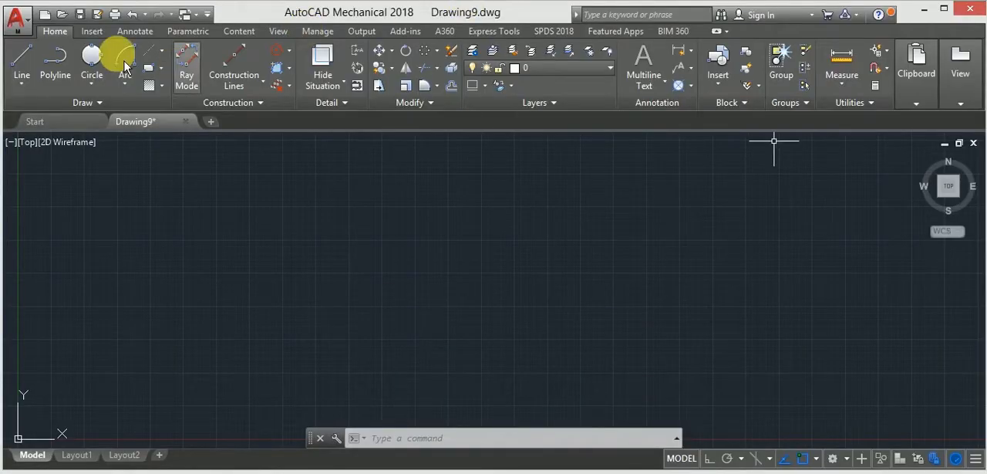
# Try a horizontal centerline 15 units long with Ortho turned on, and erase it
pyautogui.click(162, 56)
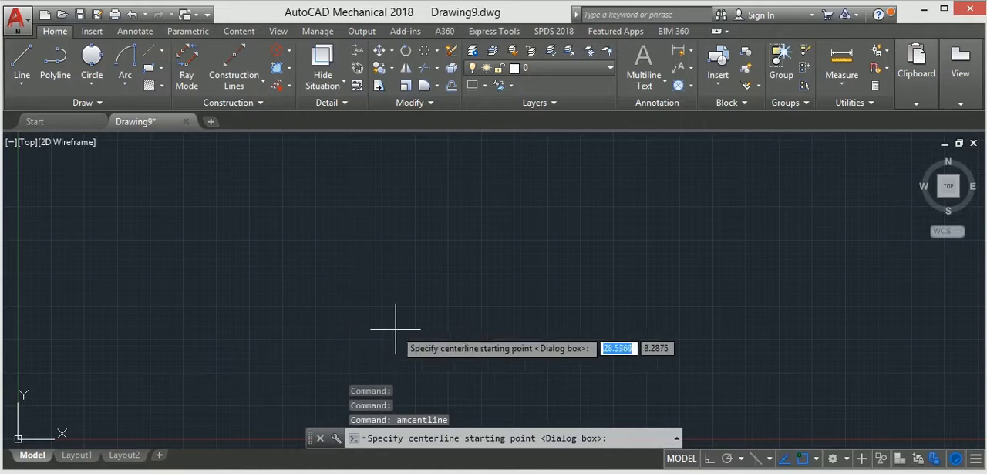
pyautogui.click(709, 460)
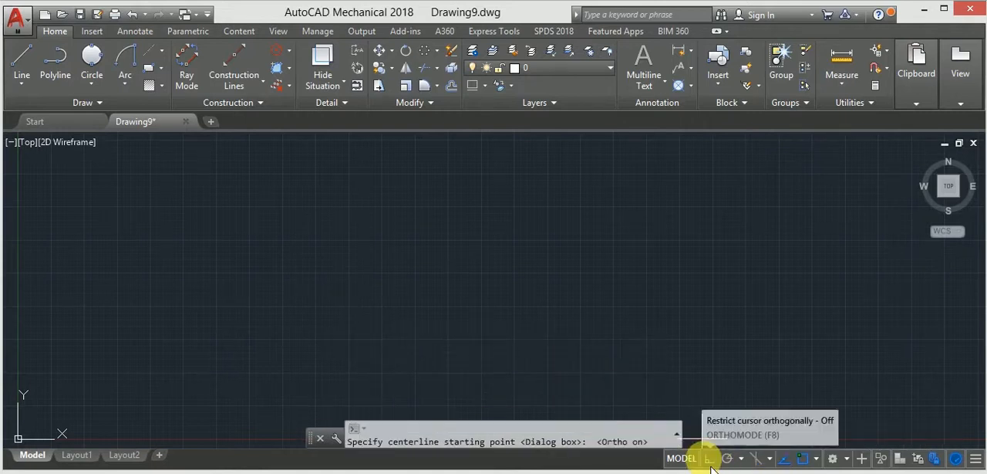
pyautogui.click(351, 341)
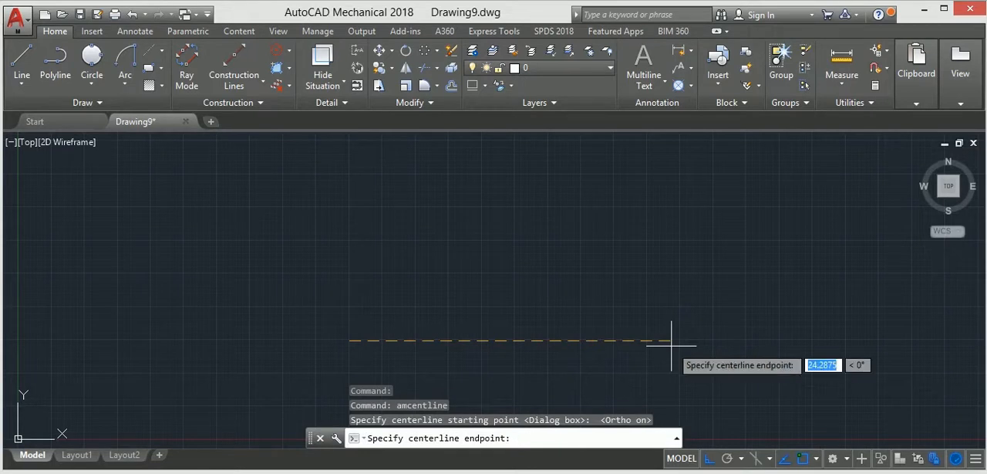
pyautogui.write('15')
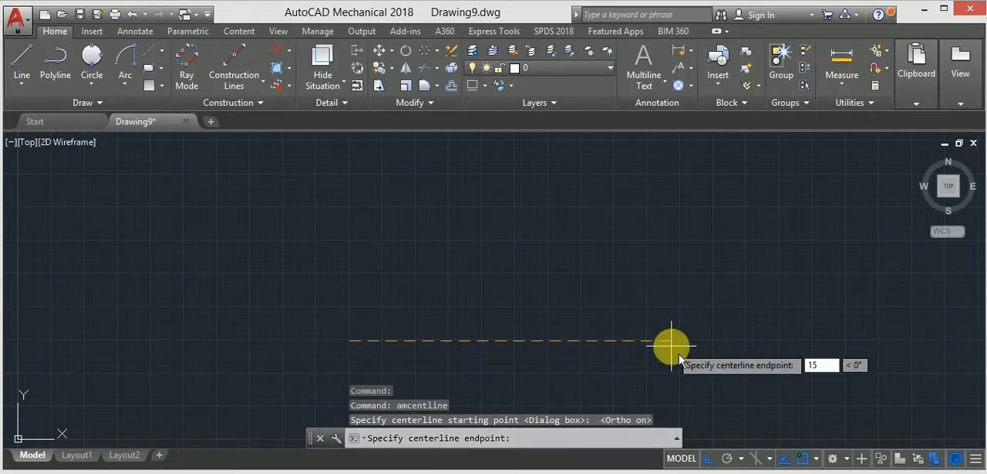
pyautogui.press('Return')
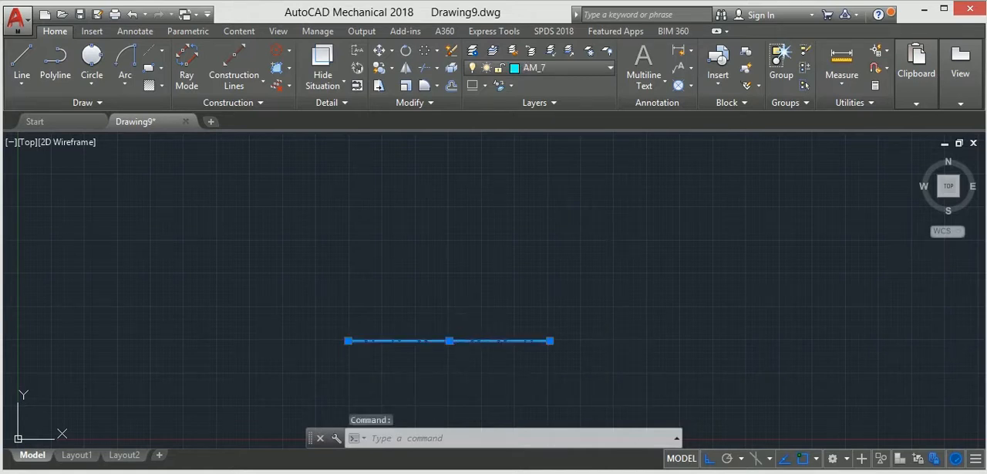
pyautogui.press('Delete')
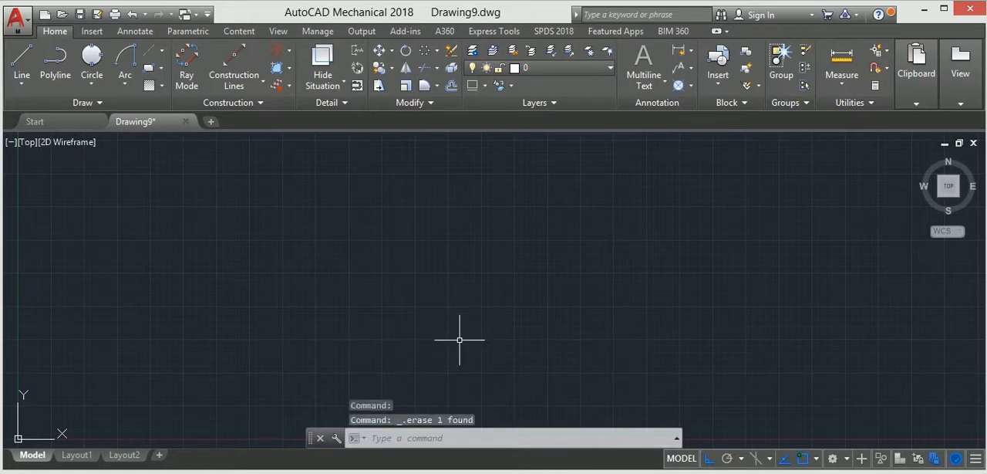
# Draw a horizontal centerline 7 units long as the base of the profile
pyautogui.click(150, 54)
pyautogui.click(283, 338)
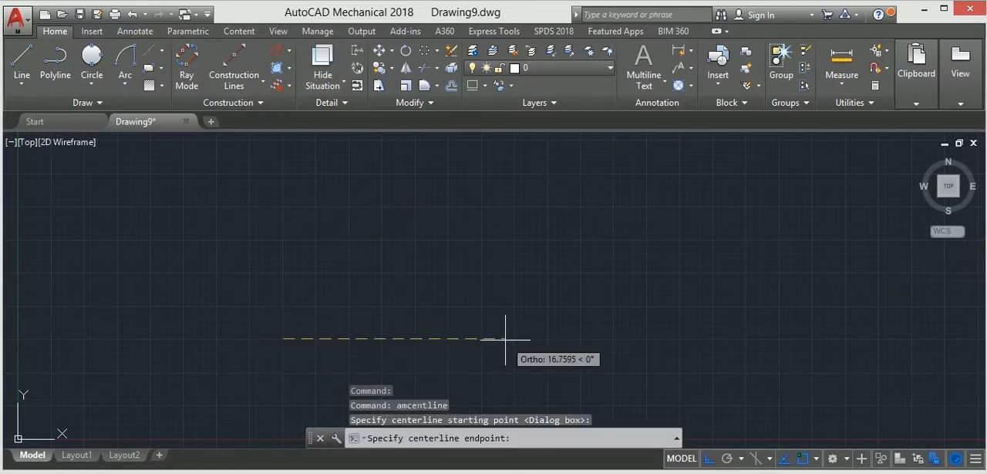
pyautogui.write('7')
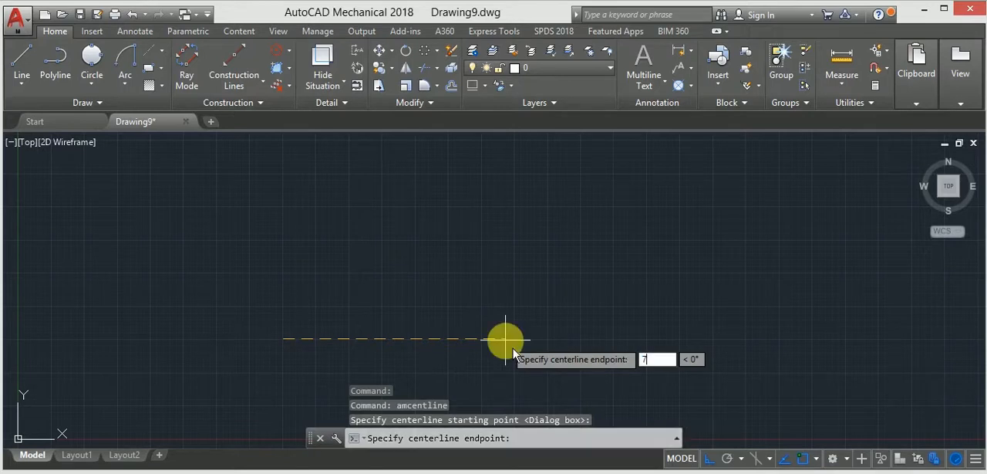
pyautogui.press('Return')
pyautogui.scroll(-2, 463, 328)
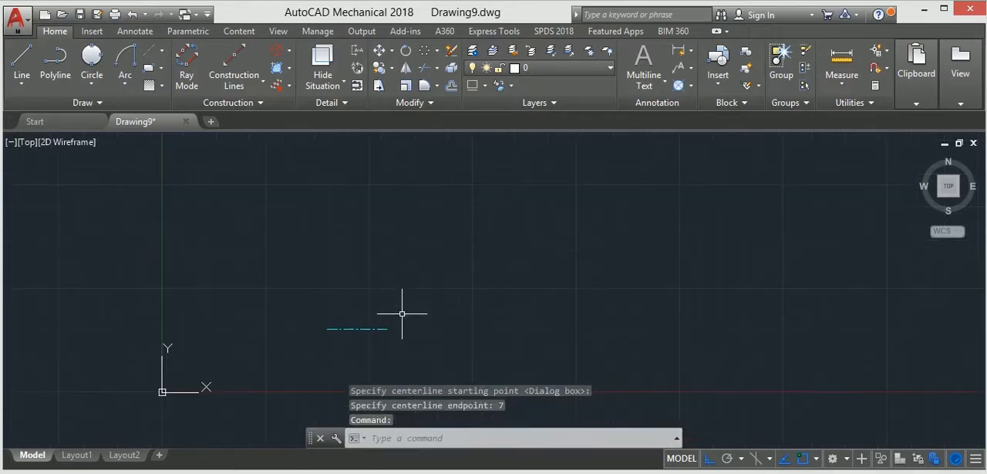
pyautogui.scroll(3, 418, 326)
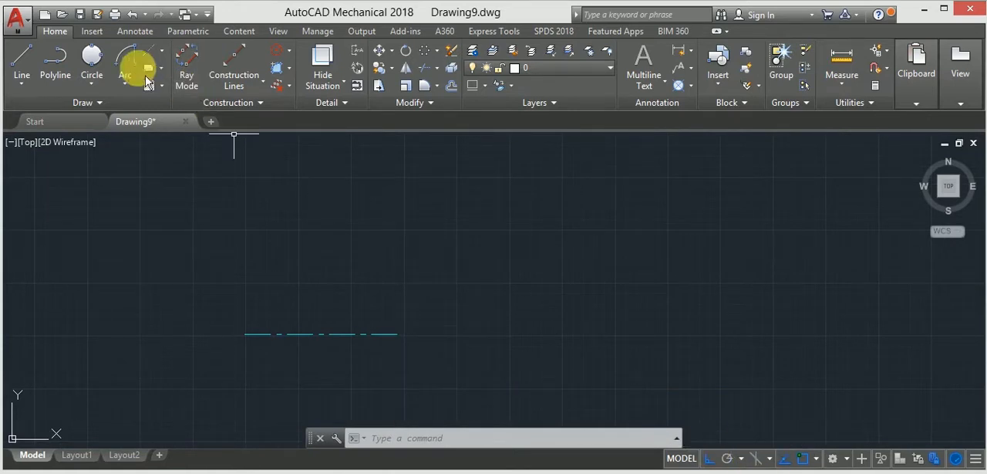
pyautogui.press('Delete')
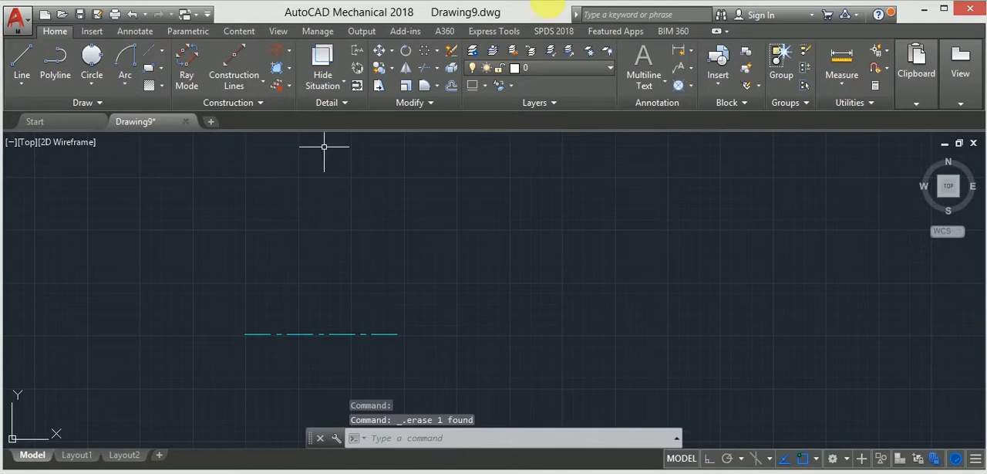
# Draw a two-segment polyline from the centerline's right end up to the left, with the second segment about 4.3 units long at about 165°
pyautogui.click(54, 60)
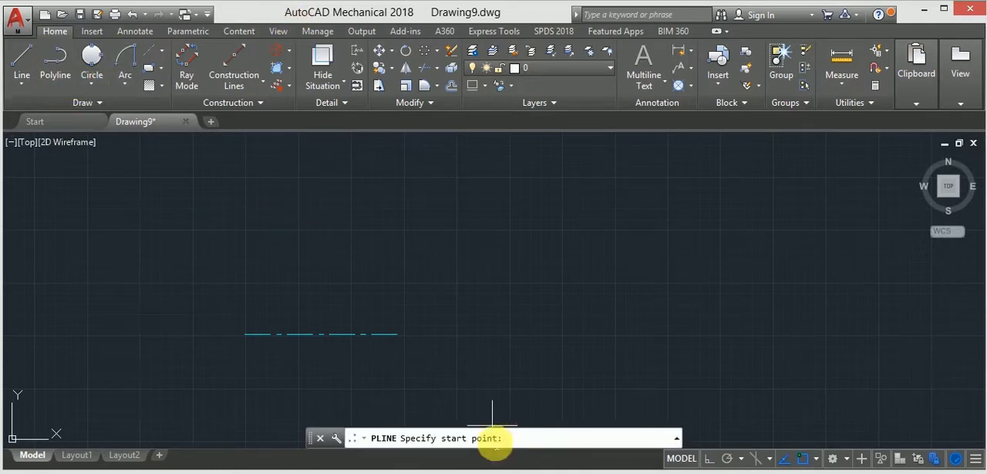
pyautogui.click(397, 334)
pyautogui.click(360, 314)
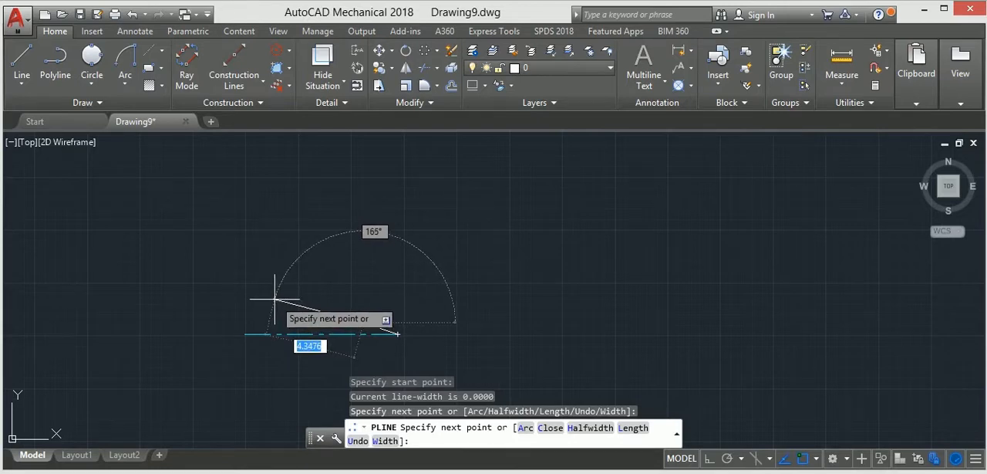
pyautogui.click(274, 298)
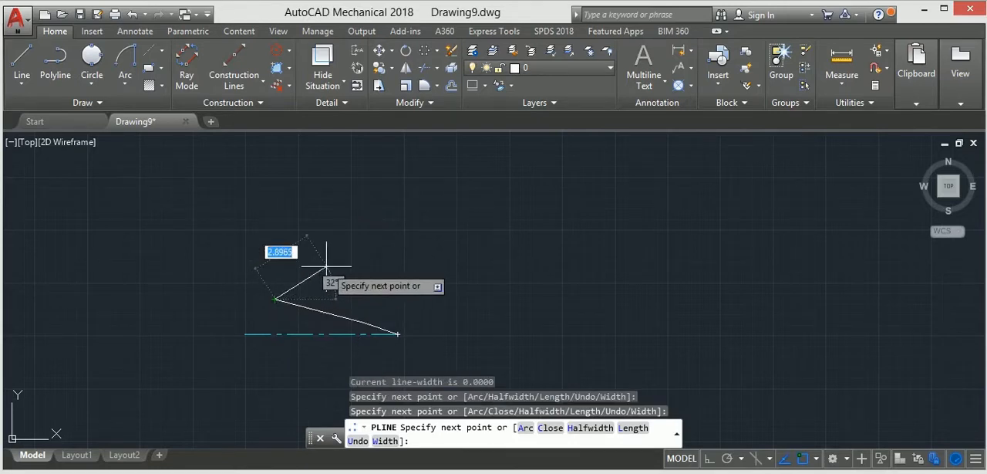
pyautogui.press('Return')
# Check the reference profile in Windows Photo Viewer and draw a three-point circle starting near the polyline's upper-left end and bulging up to the left
pyautogui.hotkey('alt', 'Tab')
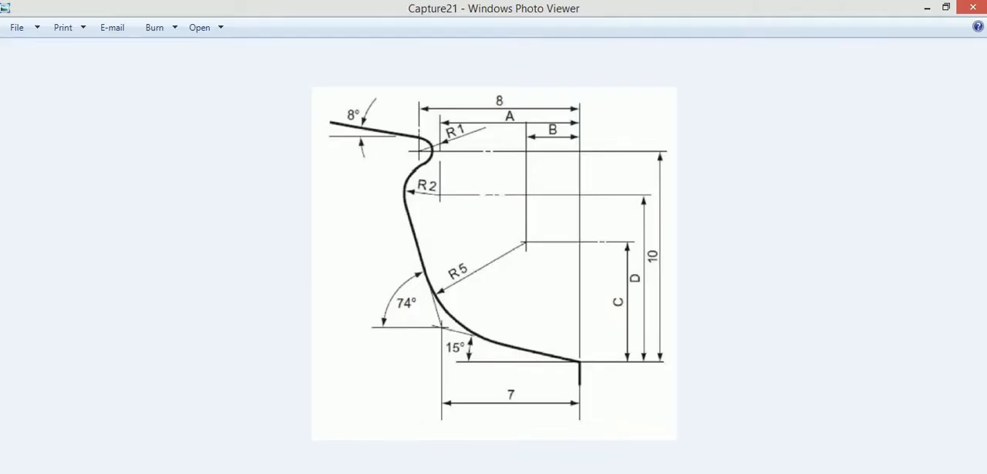
pyautogui.hotkey('alt', 'Tab')
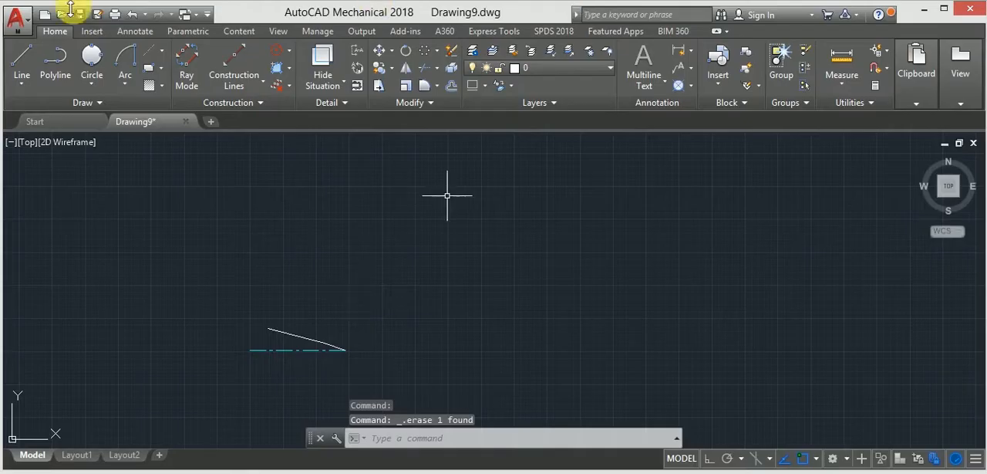
pyautogui.click(92, 58)
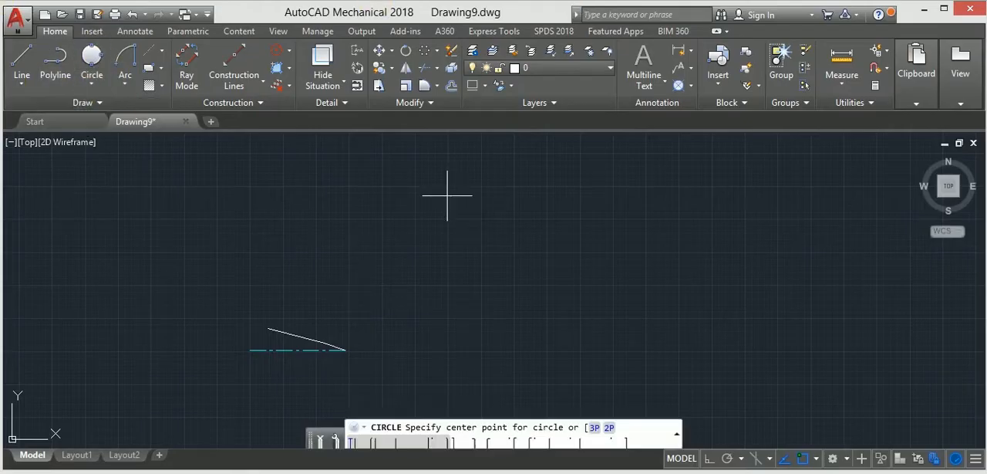
pyautogui.click(271, 334)
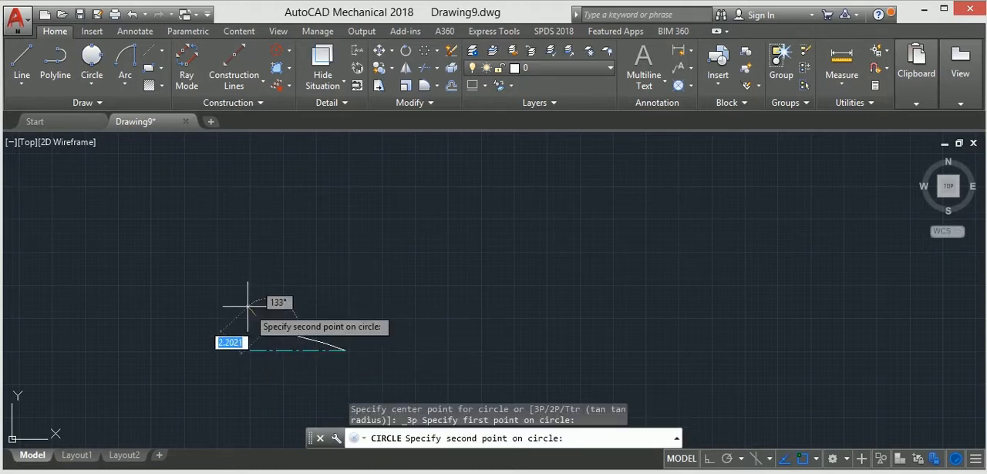
pyautogui.click(239, 307)
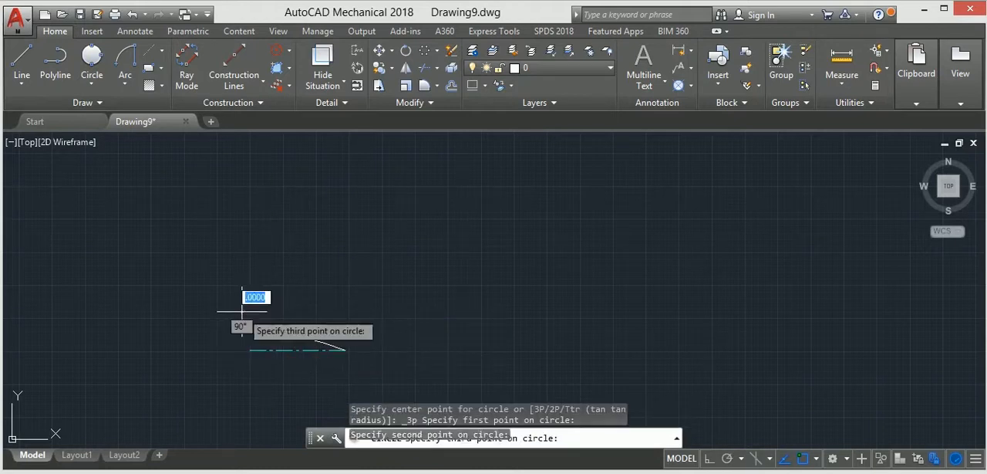
pyautogui.click(222, 252)
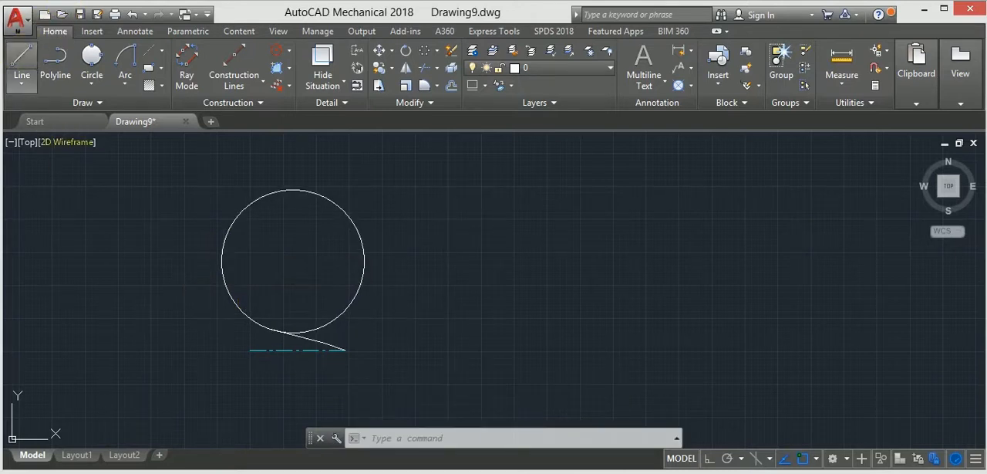
# Draw a nearly horizontal cutting line across the circle, slightly below its center and extending beyond both sides
pyautogui.click(22, 62)
pyautogui.click(168, 278)
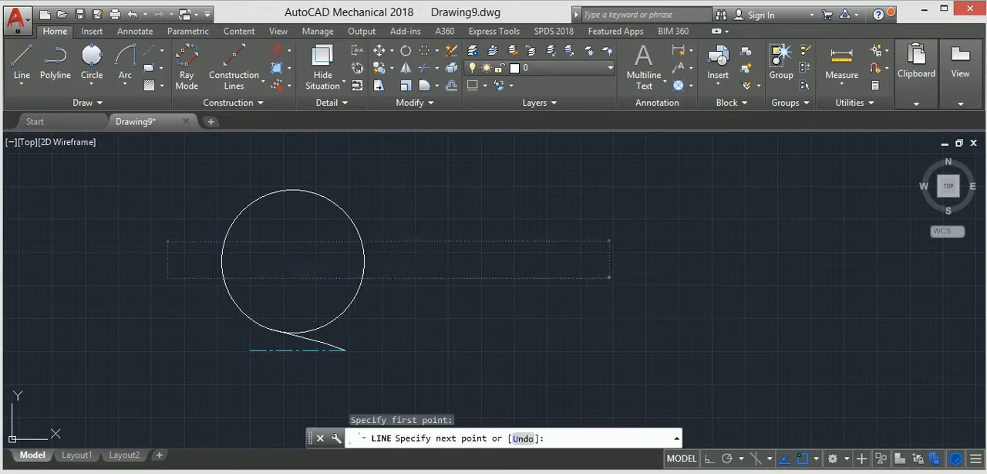
pyautogui.click(609, 278)
pyautogui.press('Escape')
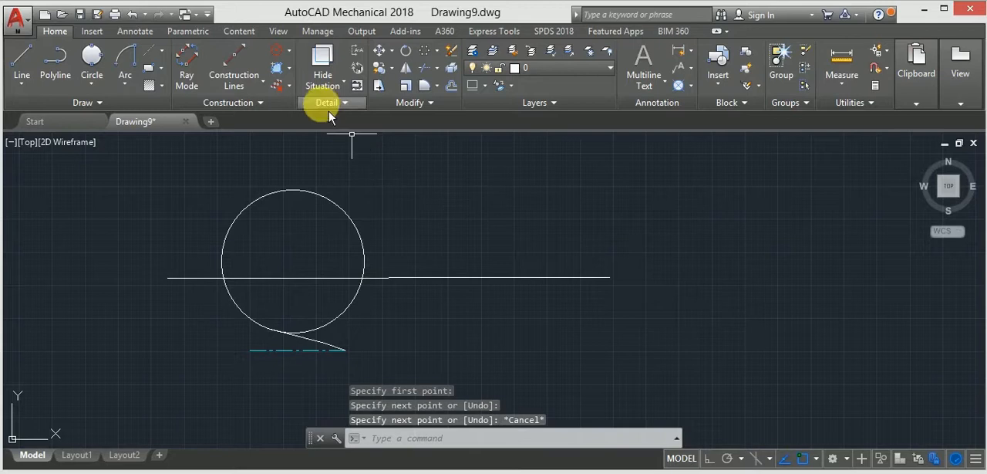
# Trim away the circle above the cutting line and its lower-right arc, keeping the left arc that joins the polyline
pyautogui.click(431, 81)
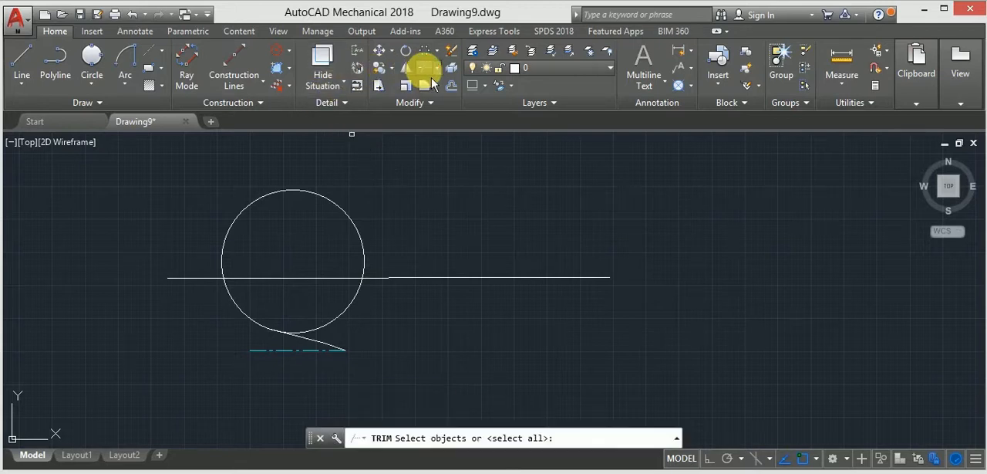
pyautogui.press('Return')
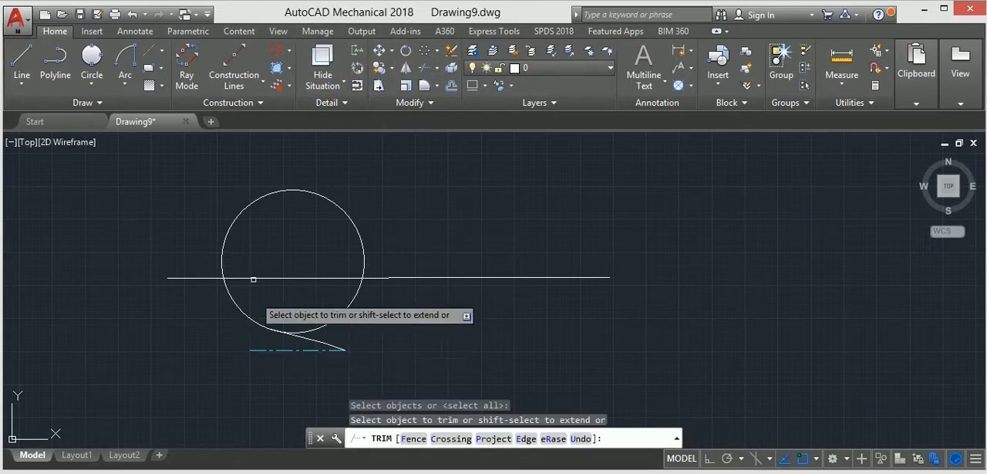
pyautogui.click(251, 204)
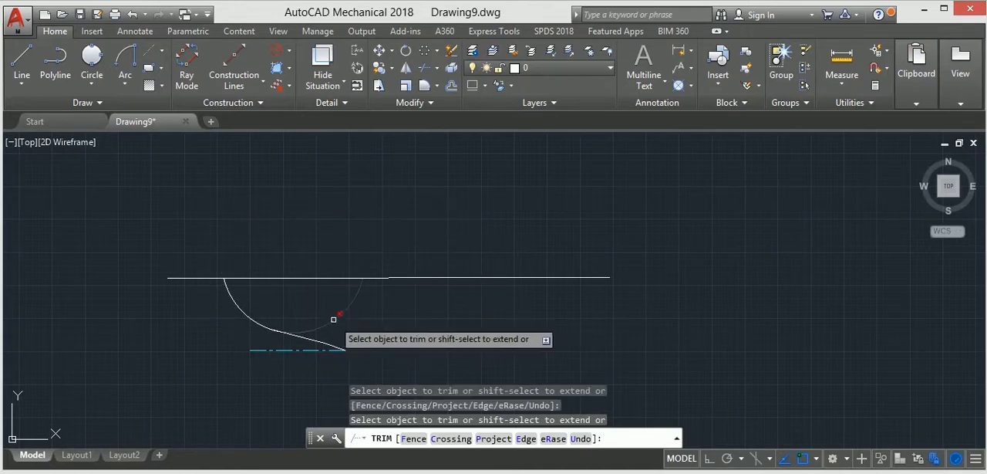
pyautogui.click(307, 340)
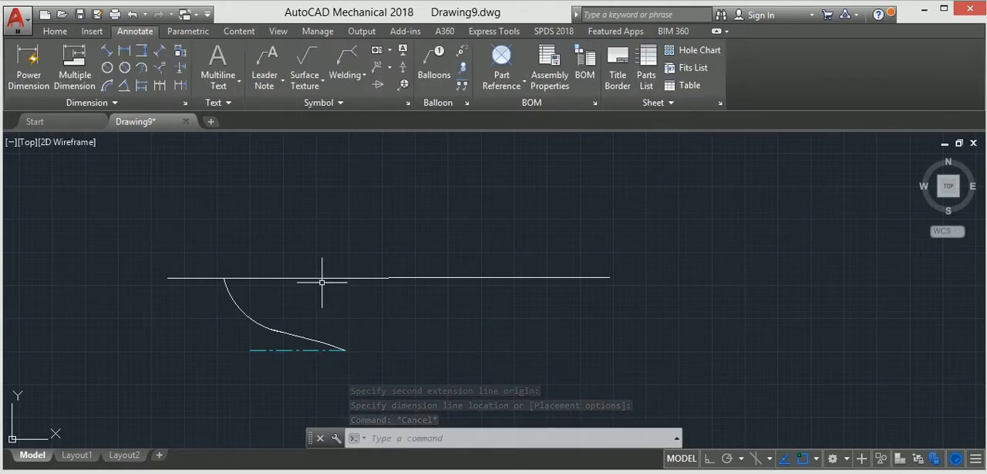
# Erase the long cutting line above the arc
pyautogui.click(322, 267)
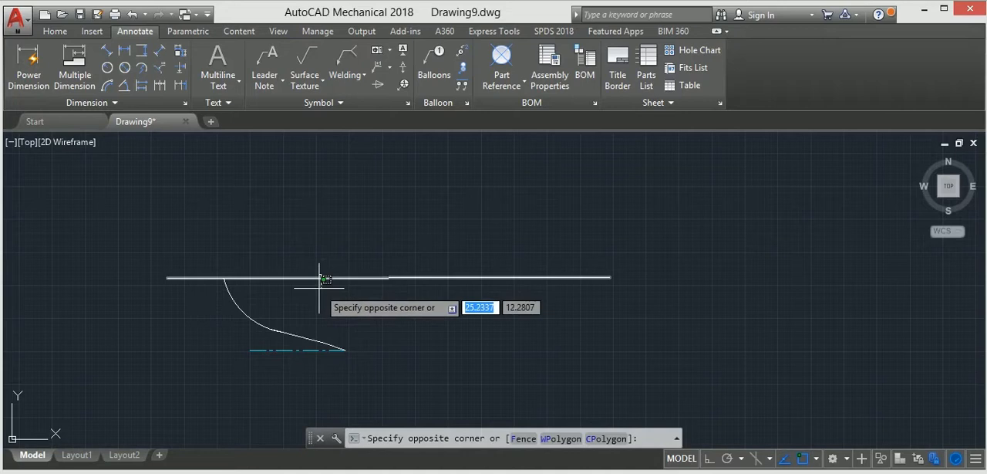
pyautogui.click(319, 288)
pyautogui.press('Delete')
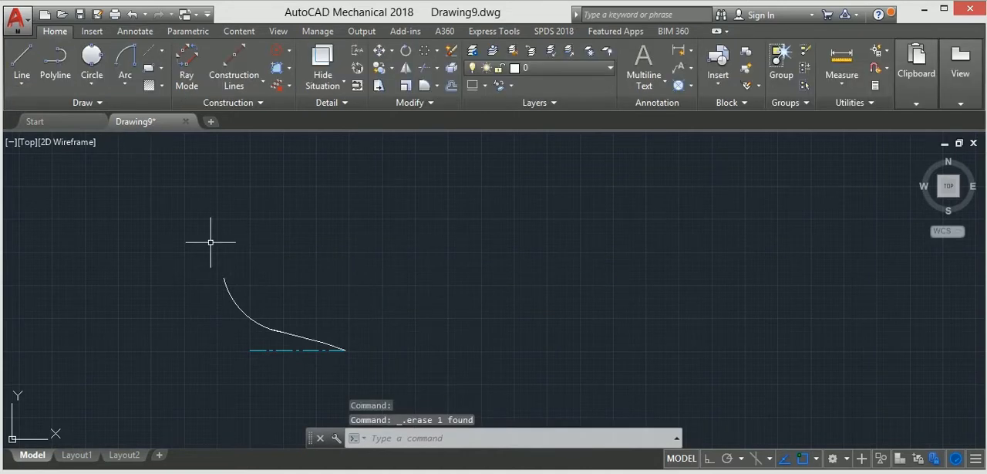
# Draw a line 4.5 units long at 106° from the upper end of the arc
pyautogui.click(32, 80)
pyautogui.click(223, 278)
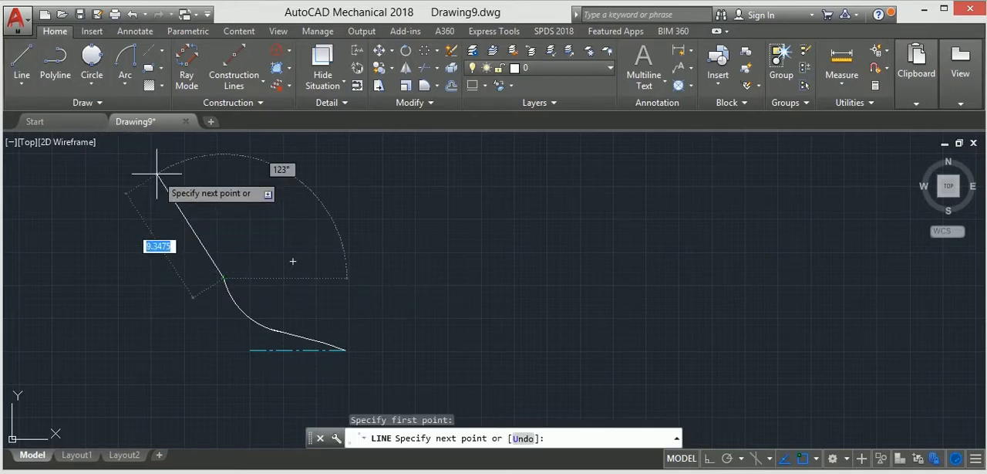
pyautogui.write('4.5')
pyautogui.press('Tab')
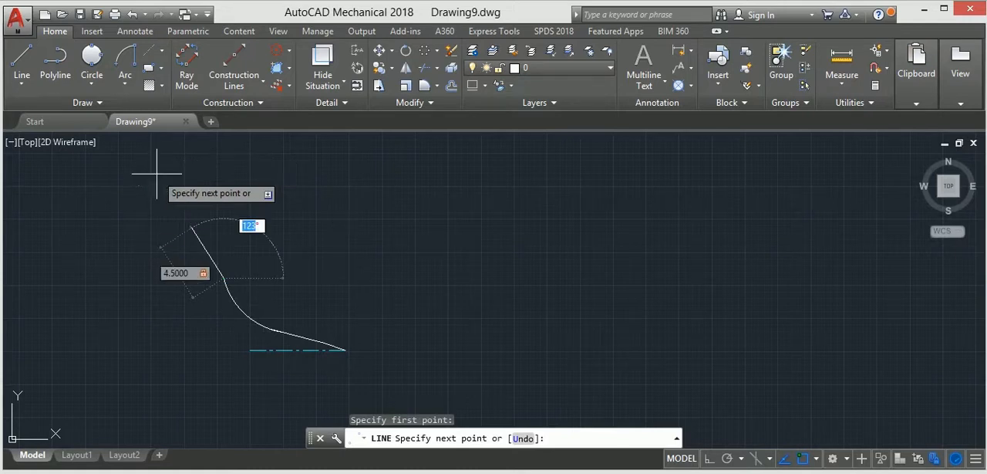
pyautogui.write('106')
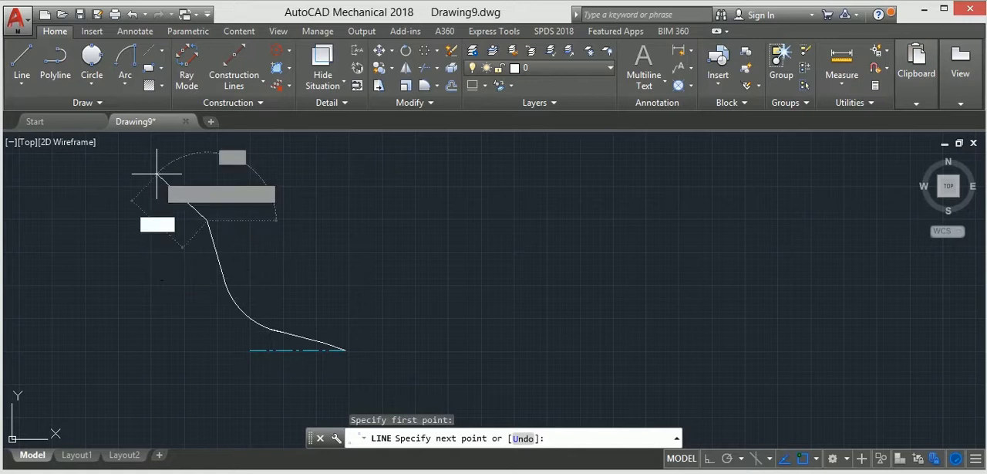
pyautogui.press('Return')
pyautogui.press('Escape')
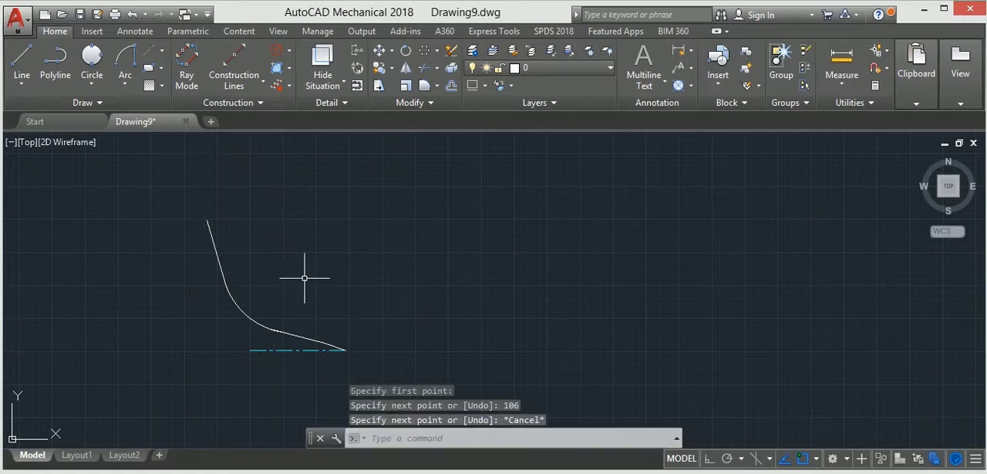
# Draw a short centerline from the upper end of the sloped line, slanting up and slightly to the right, with Ortho off
pyautogui.moveTo(319, 272); pyautogui.dragTo(364, 299, button='middle')
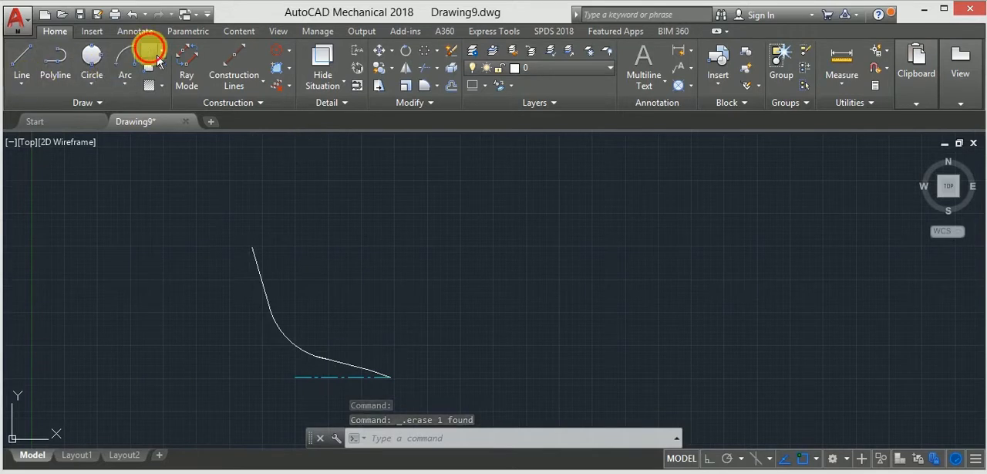
pyautogui.click(150, 50)
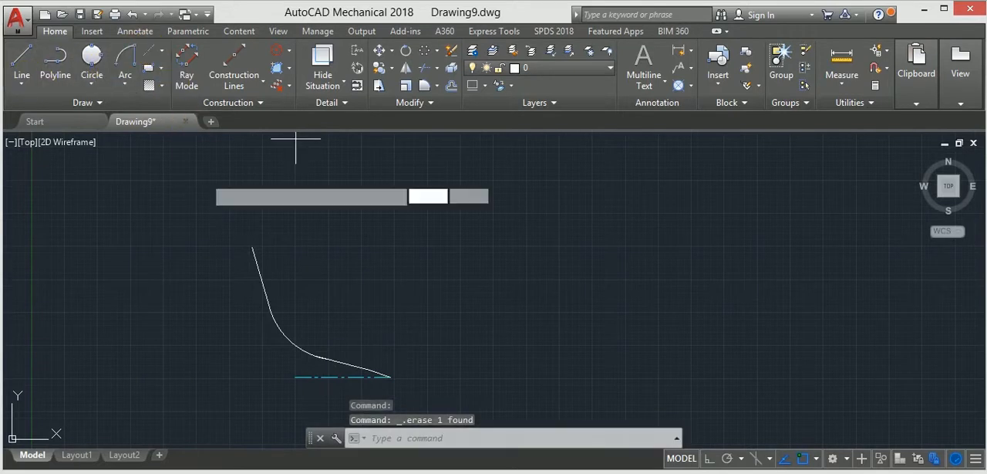
pyautogui.click(252, 248)
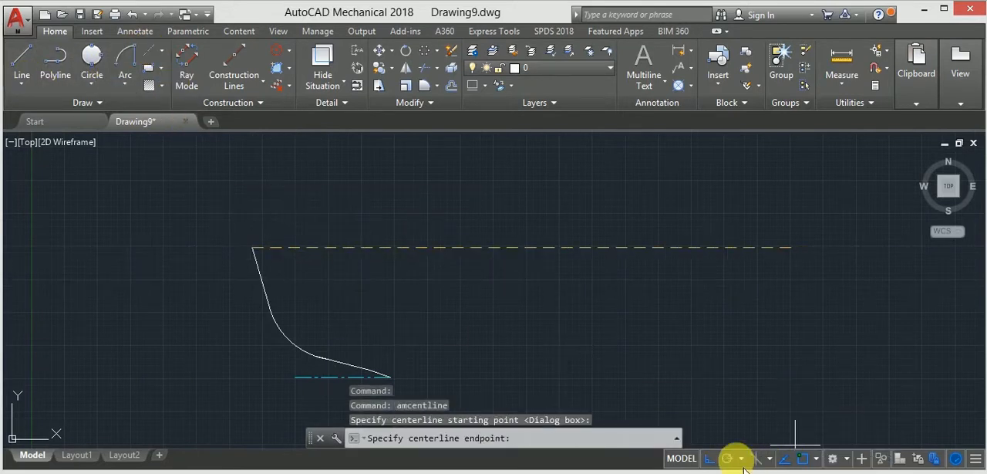
pyautogui.click(709, 457)
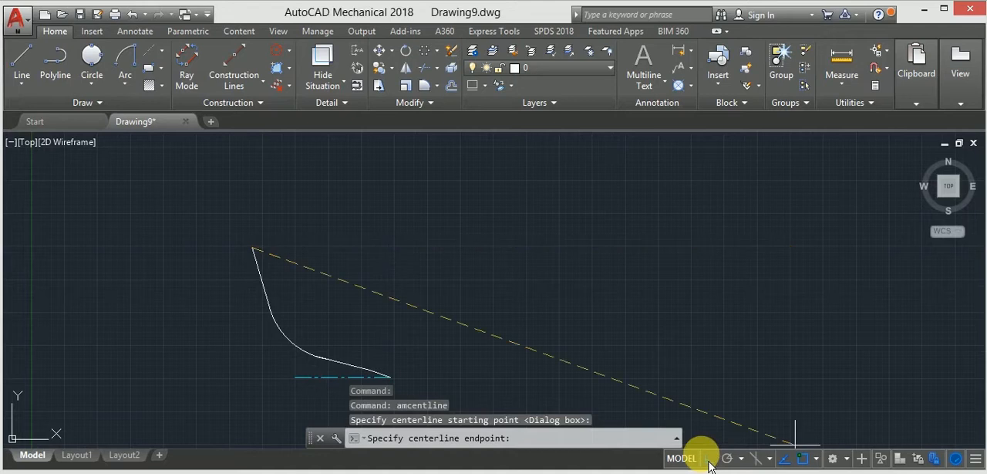
pyautogui.click(264, 200)
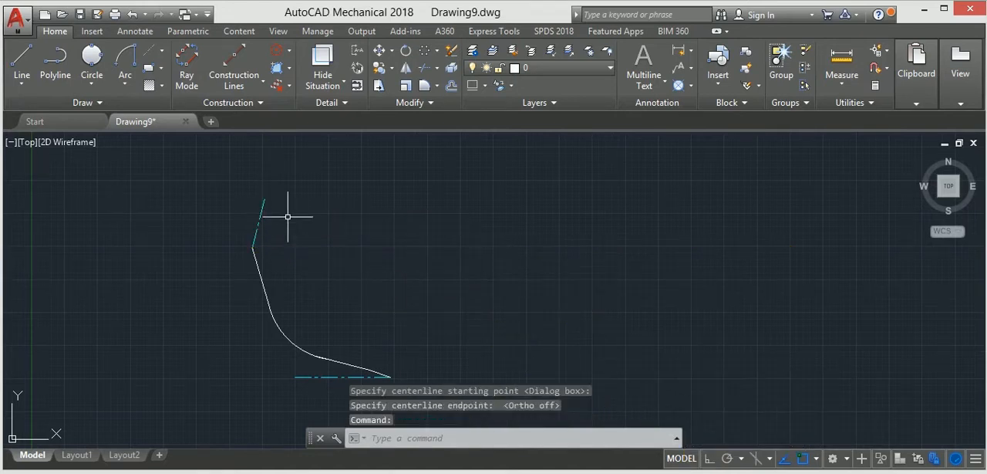
# Draw a three-point circle through the short centerline's lower and upper ends, with the third point 2 units away toward the right
pyautogui.click(93, 62)
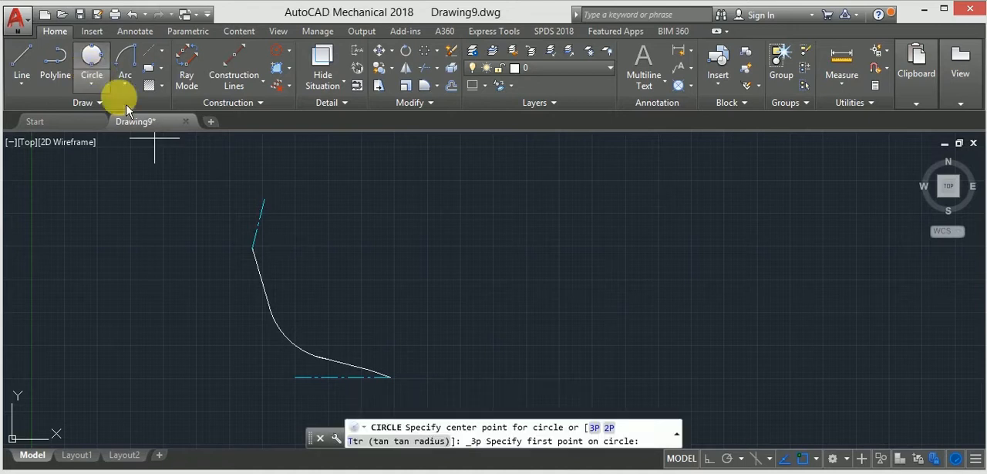
pyautogui.click(253, 246)
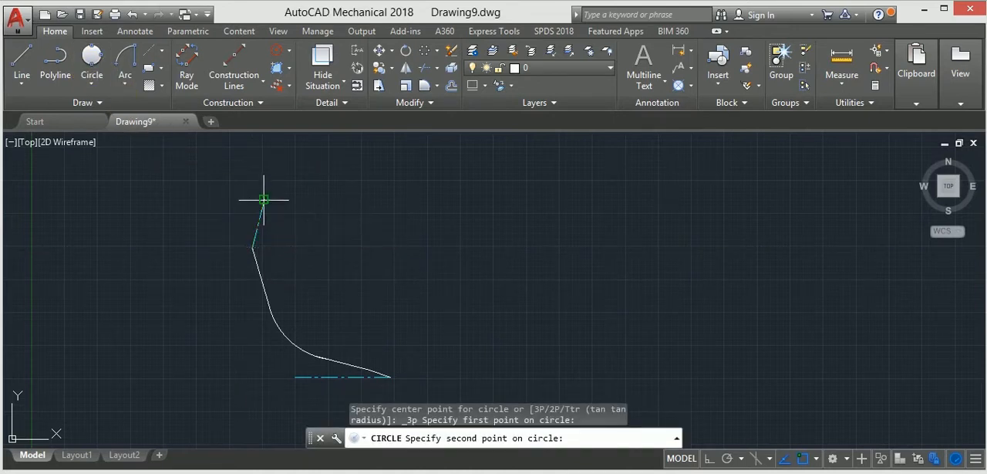
pyautogui.click(263, 199)
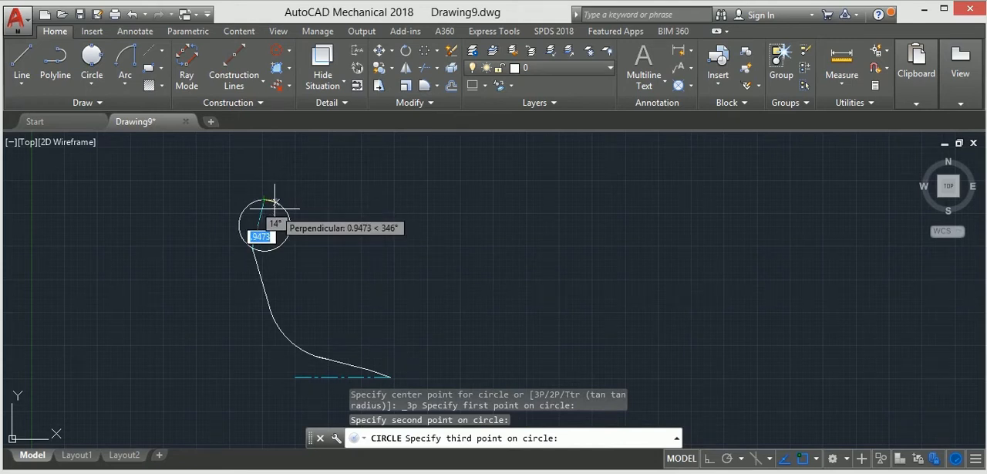
pyautogui.write('2')
pyautogui.press('Return')
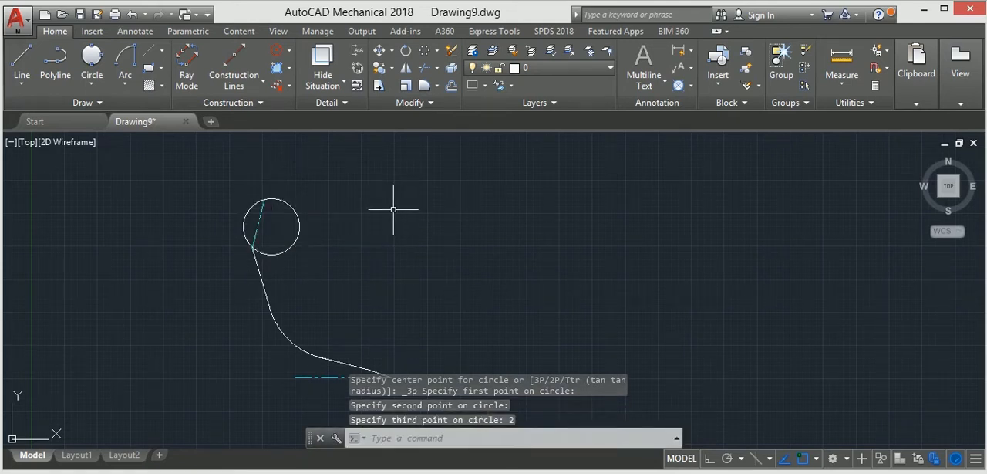
# Trim away the circle's right side, keeping the left arc, and erase the short centerline between its ends
pyautogui.click(425, 68)
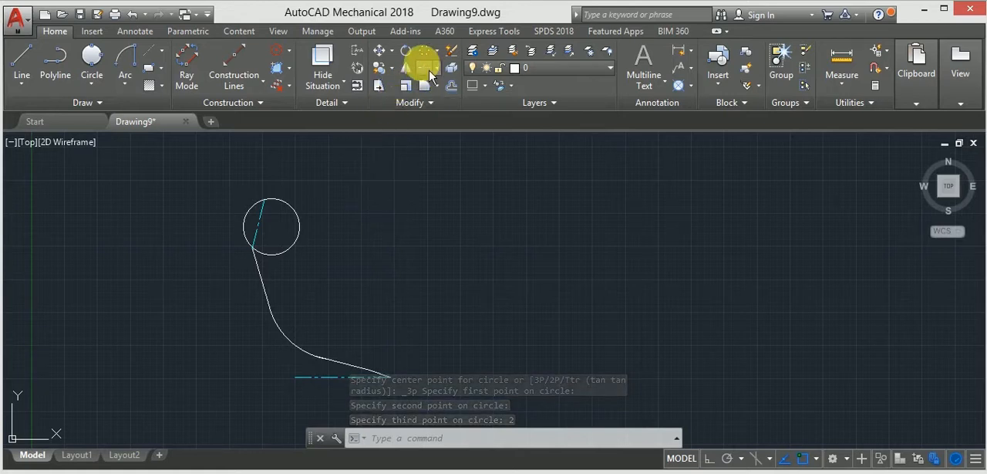
pyautogui.press('Return')
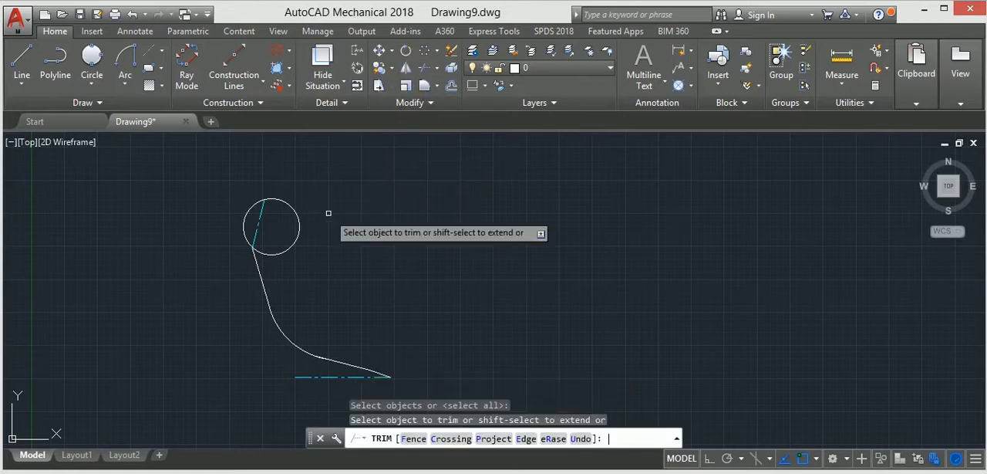
pyautogui.click(294, 206)
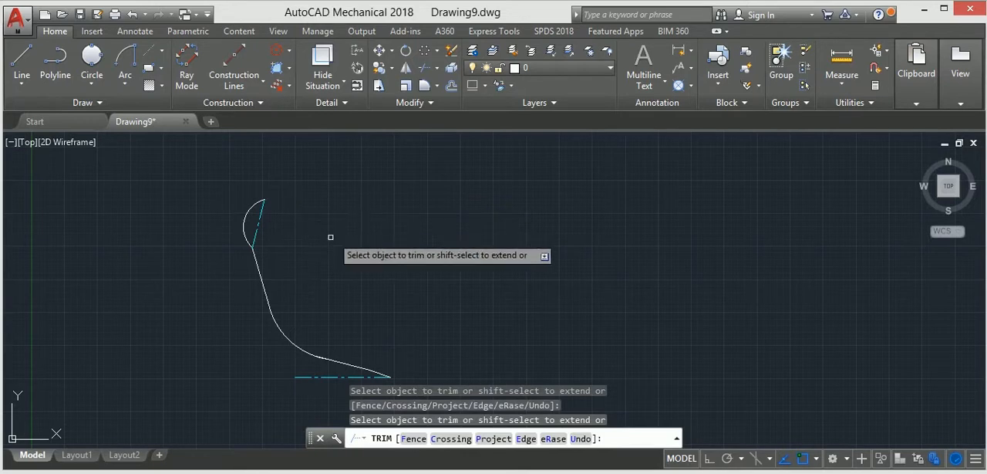
pyautogui.click(262, 209)
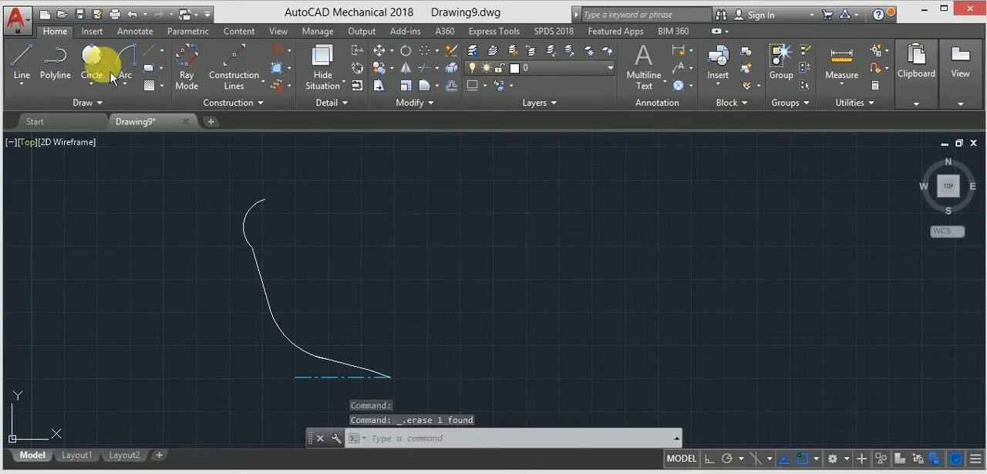
# Draw a centerline about 2.6 units long at 105° from the upper end of the new arc, with Ortho off
pyautogui.click(148, 48)
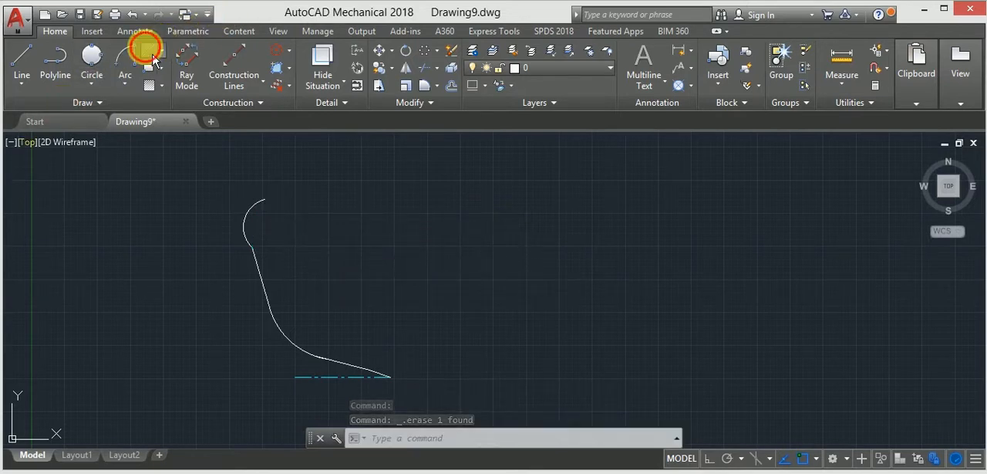
pyautogui.click(263, 199)
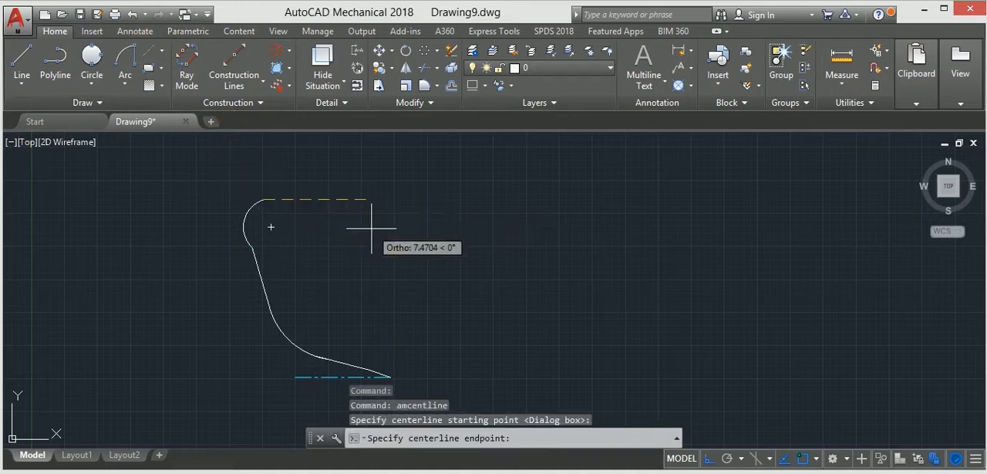
pyautogui.click(706, 385)
pyautogui.click(708, 458)
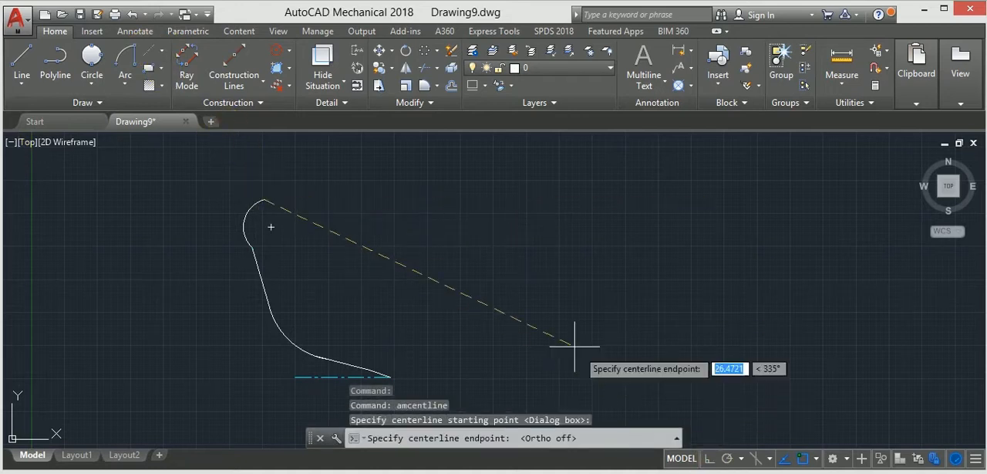
pyautogui.click(255, 164)
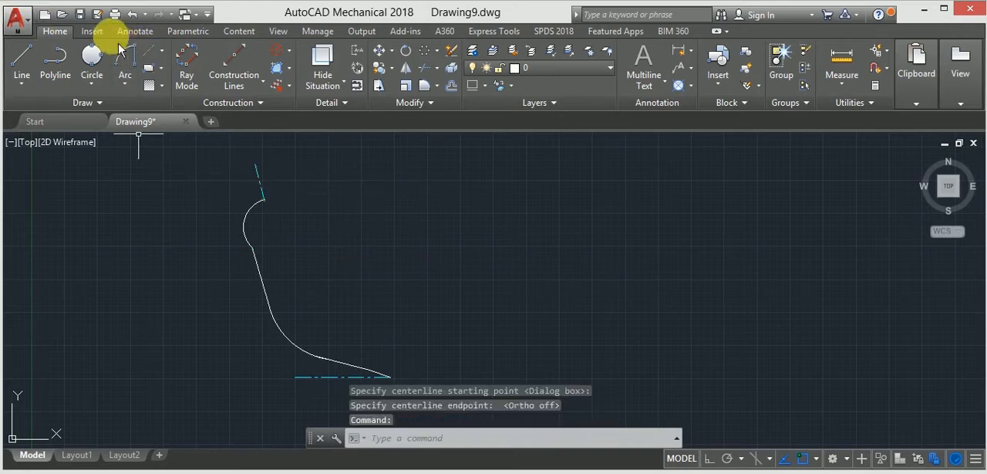
# Try a three-point circle from the centerline's lower end through its upper end with a third-point distance of 1, and erase it
pyautogui.click(92, 54)
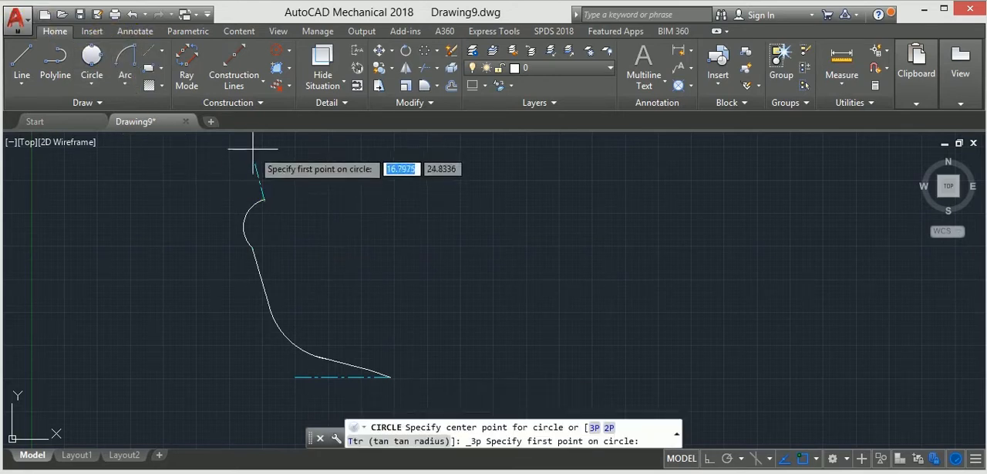
pyautogui.click(263, 199)
pyautogui.click(254, 164)
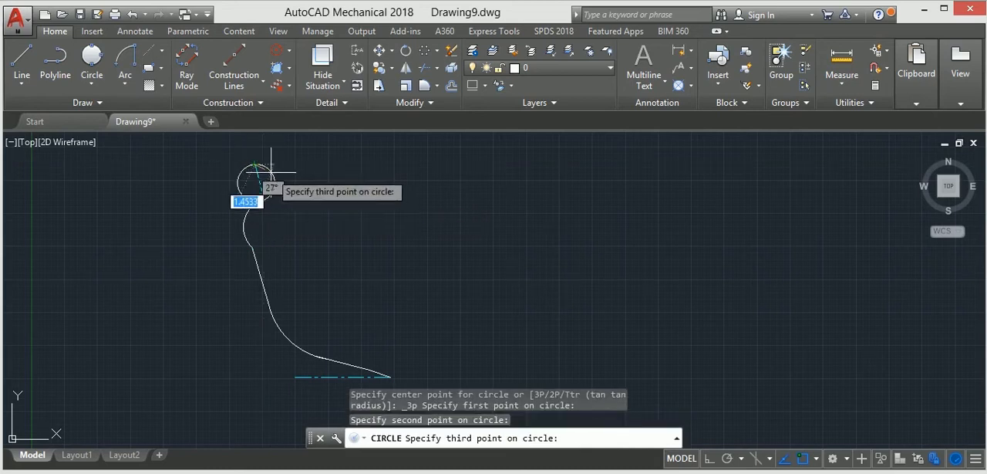
pyautogui.write('1')
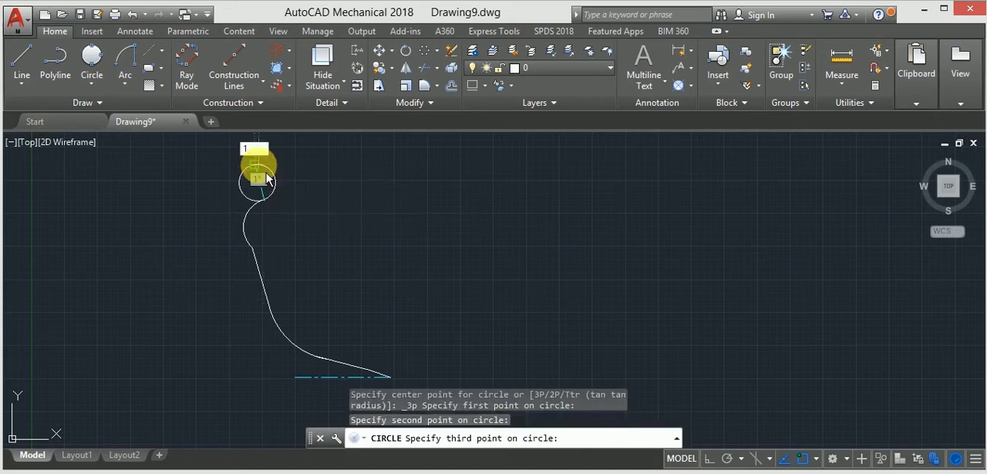
pyautogui.press('Return')
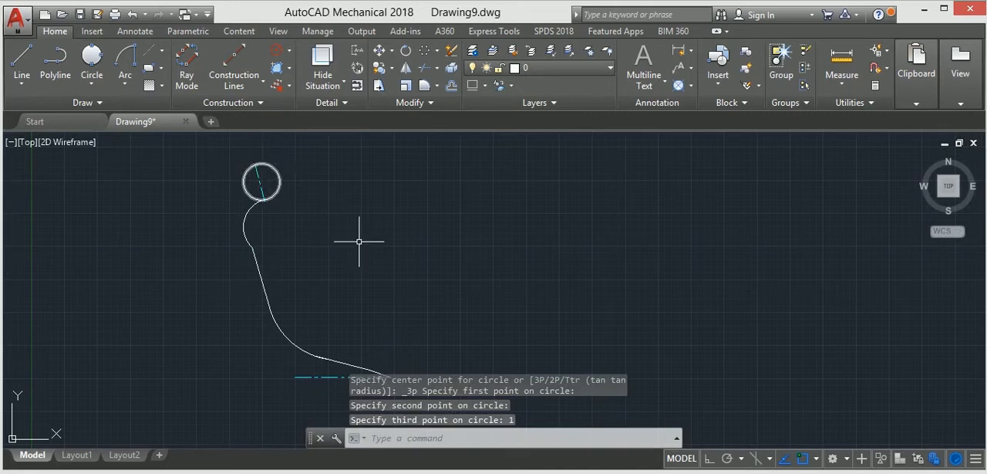
pyautogui.click(268, 163)
pyautogui.press('Delete')
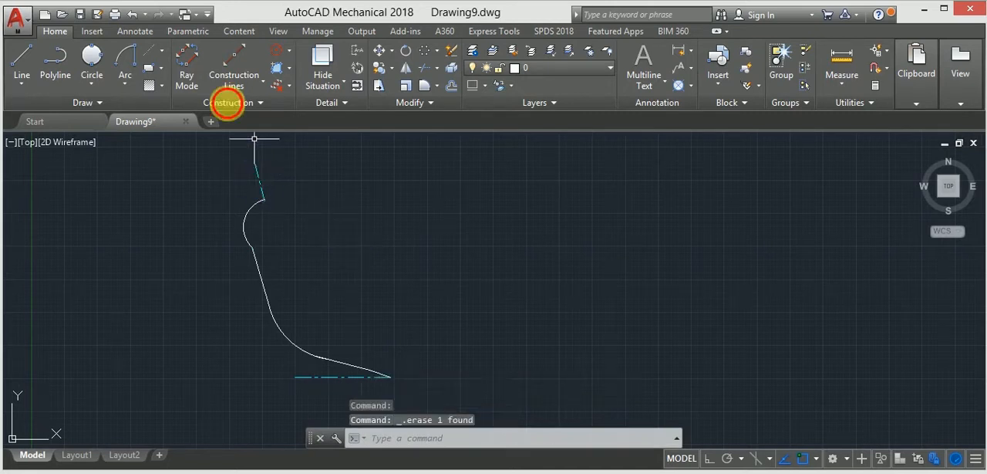
# Try the three-point circle starting from the centerline's upper end instead, with a third-point distance of 1, and erase it
pyautogui.click(91, 61)
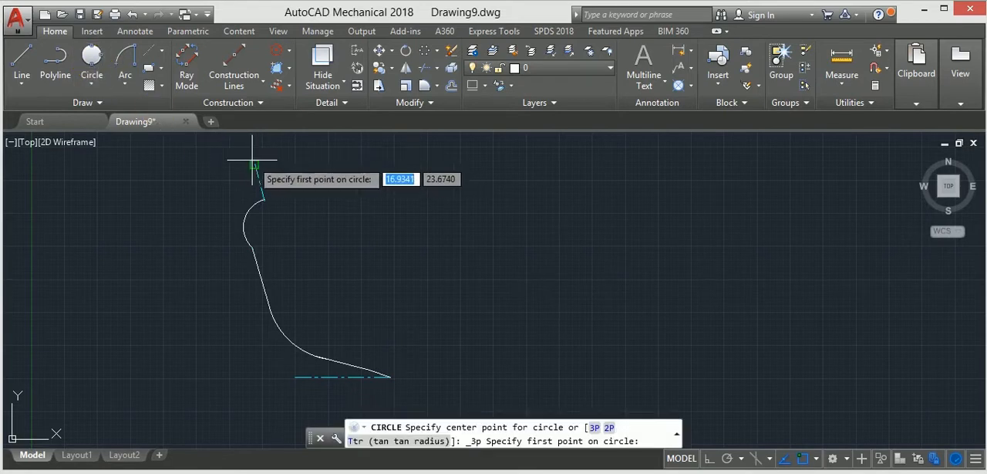
pyautogui.click(254, 165)
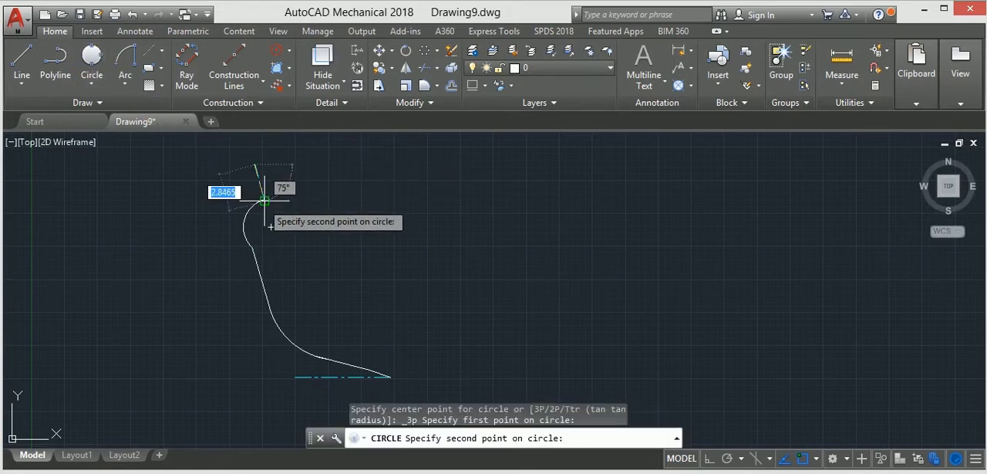
pyautogui.click(265, 200)
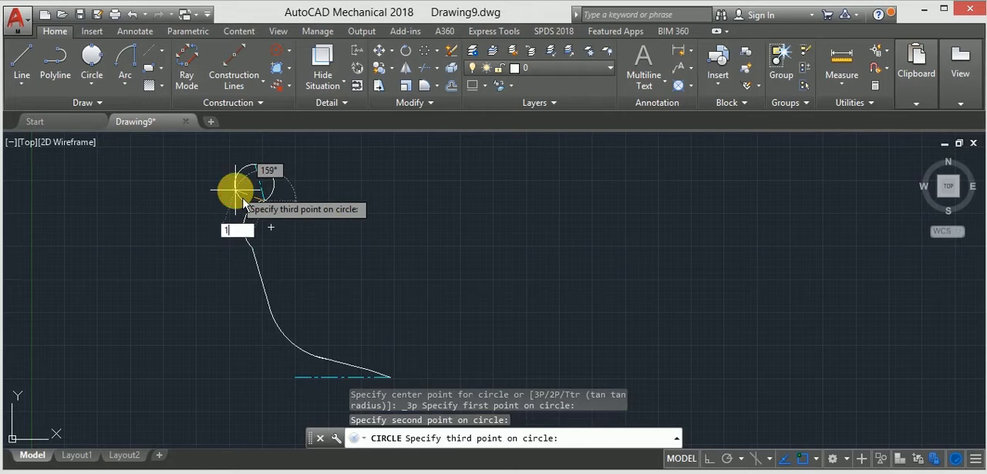
pyautogui.press('Return')
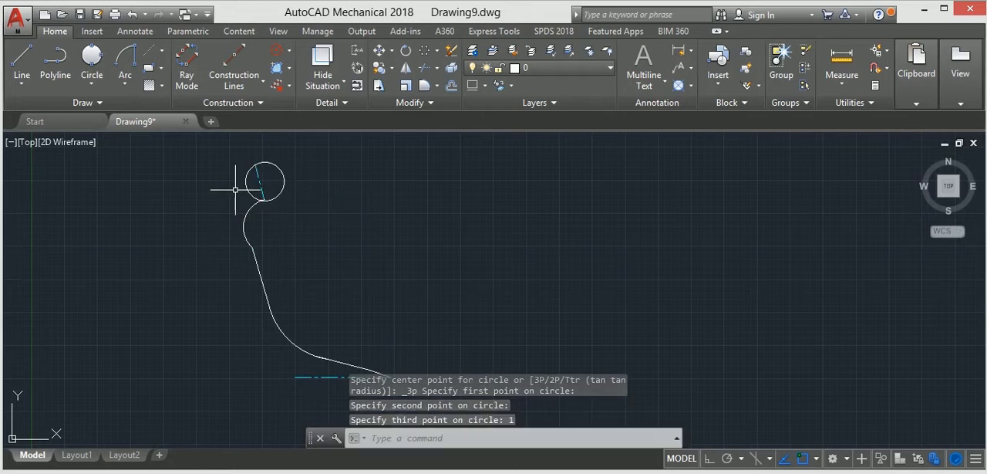
pyautogui.click(277, 166)
pyautogui.press('Delete')
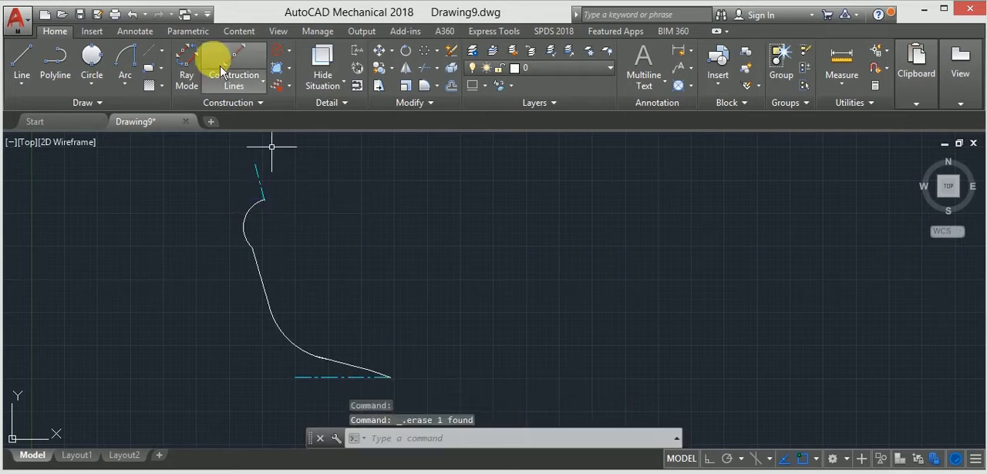
# Draw a three-point circle through the centerline's lower and upper ends, with the third point 1 unit away toward the left
pyautogui.click(262, 200)
pyautogui.click(255, 165)
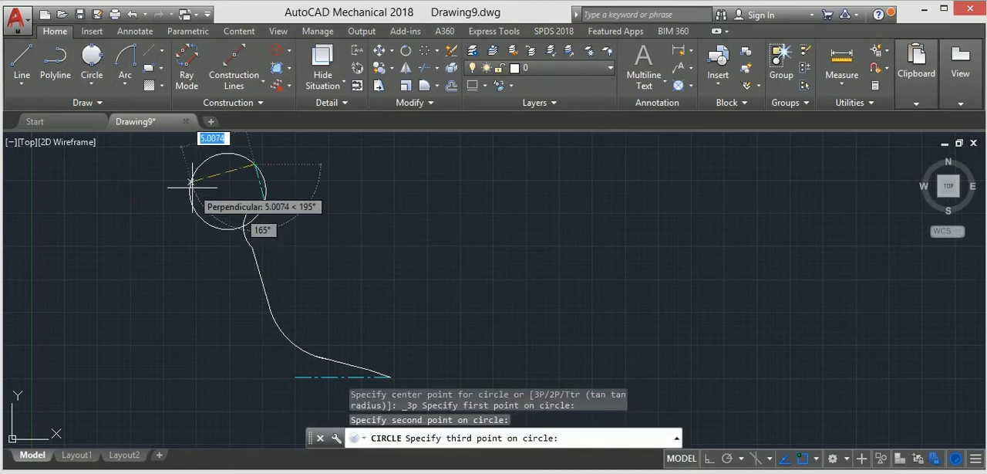
pyautogui.write('1')
pyautogui.click(192, 183)
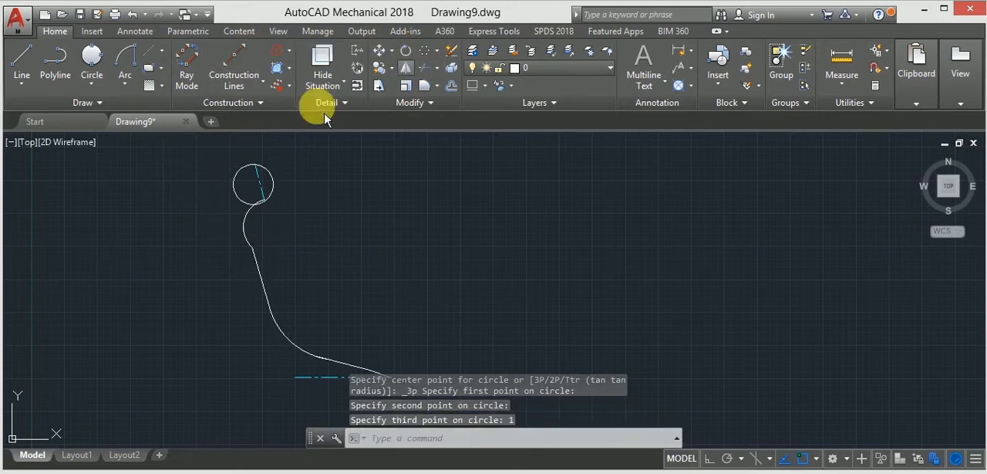
# Trim away the top circle's left side, most of its centerline and the lower arc's overlapping end, keeping the right arc
pyautogui.write('tr')
pyautogui.press('Return')
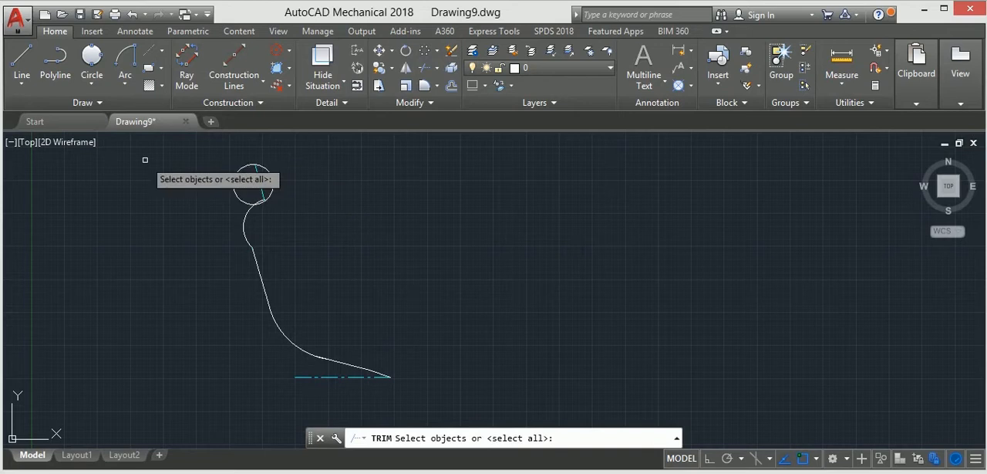
pyautogui.press('Return')
pyautogui.click(239, 170)
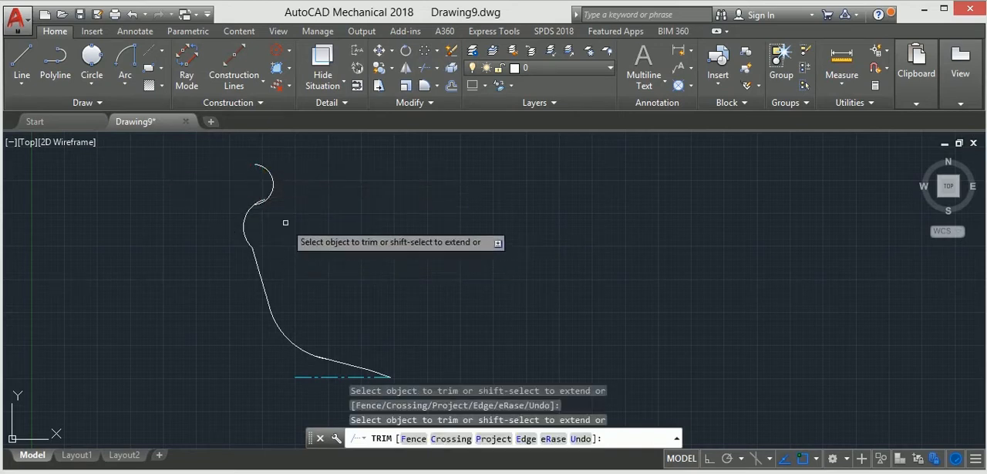
pyautogui.scroll(5, 266, 217)
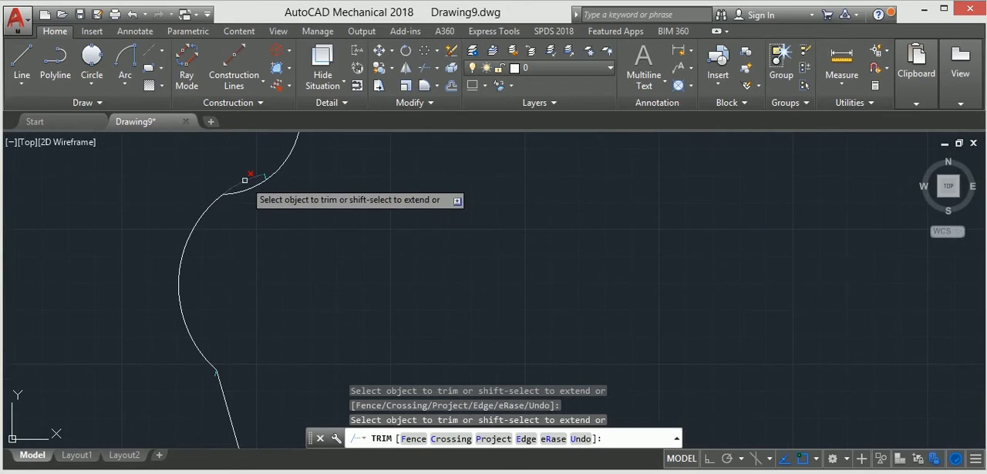
pyautogui.scroll(2, 270, 165)
pyautogui.scroll(2, 271, 165)
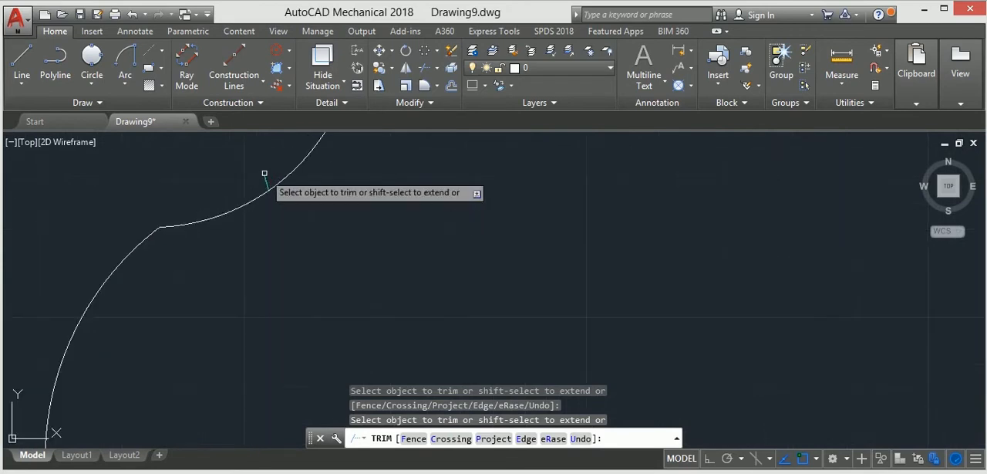
pyautogui.press('Escape')
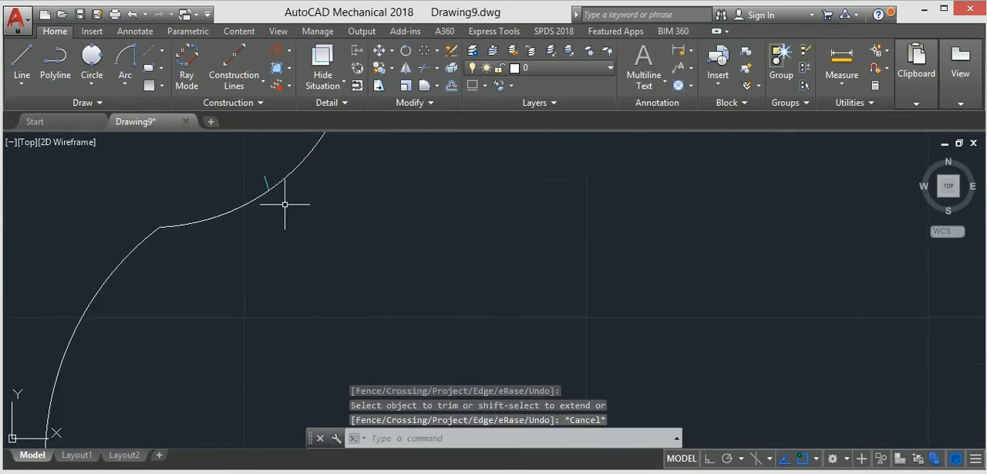
# Erase the short leftover centerline stub and draw a horizontal centerline from the top arc's upper end toward the left
pyautogui.click(266, 180)
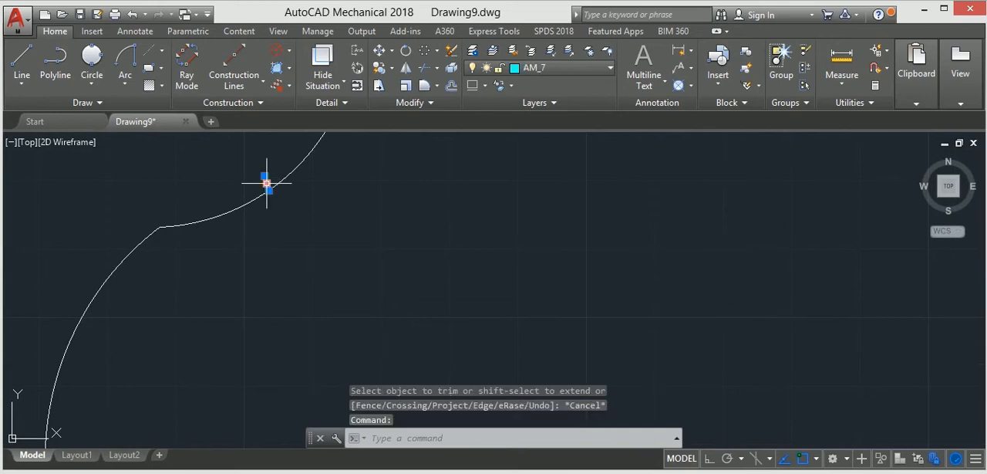
pyautogui.press('Delete')
pyautogui.scroll(-5, 265, 180)
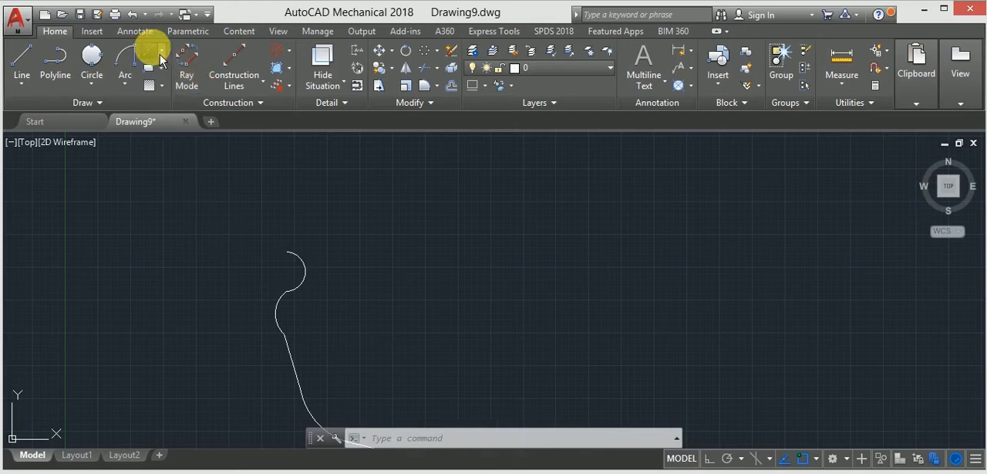
pyautogui.click(159, 55)
pyautogui.click(286, 253)
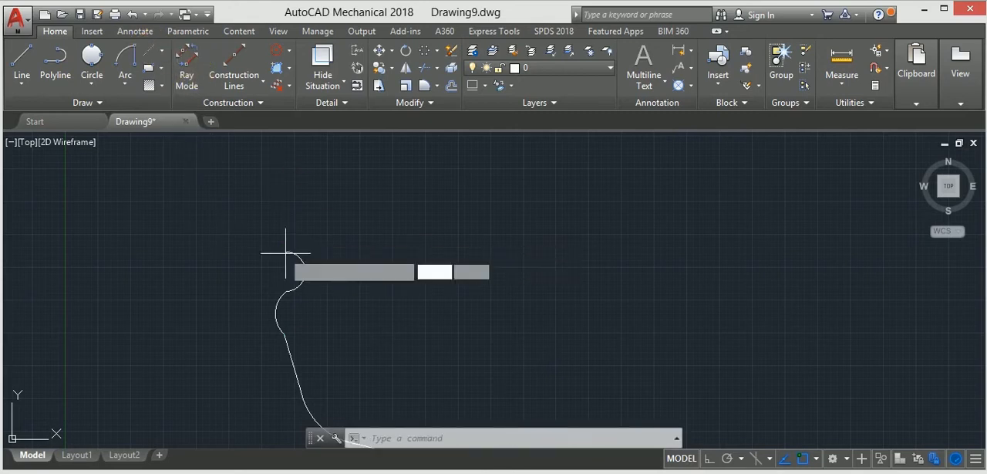
pyautogui.click(154, 242)
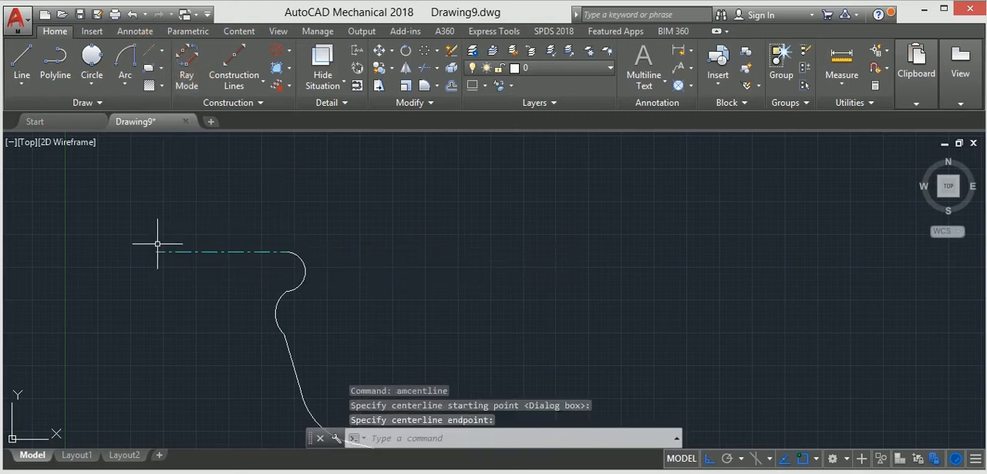
# Draw a sloped line about 6.5 units long at about 172° from the top arc's upper end, rising to the left above the centerline
pyautogui.click(34, 61)
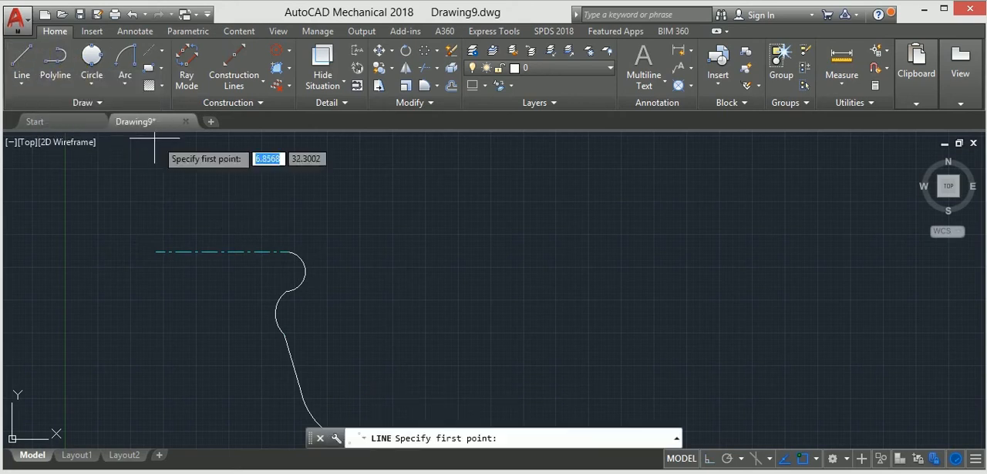
pyautogui.click(285, 271)
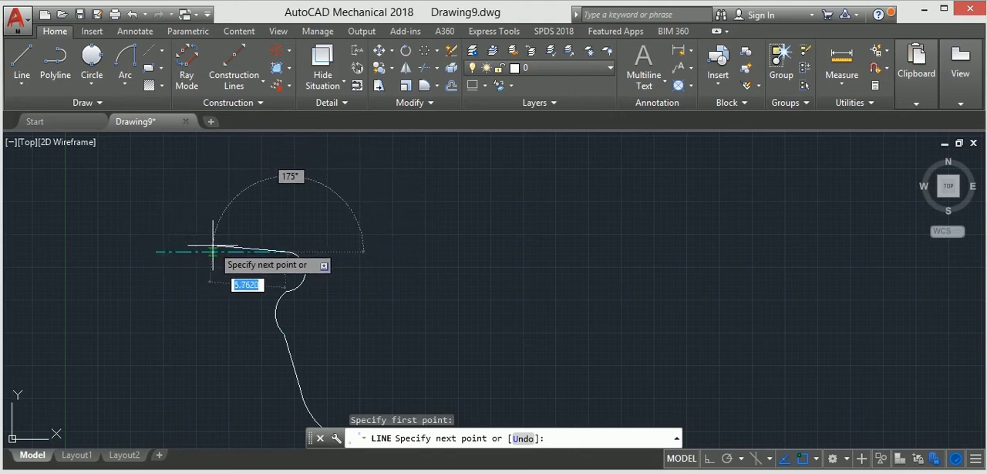
pyautogui.scroll(3, 204, 243)
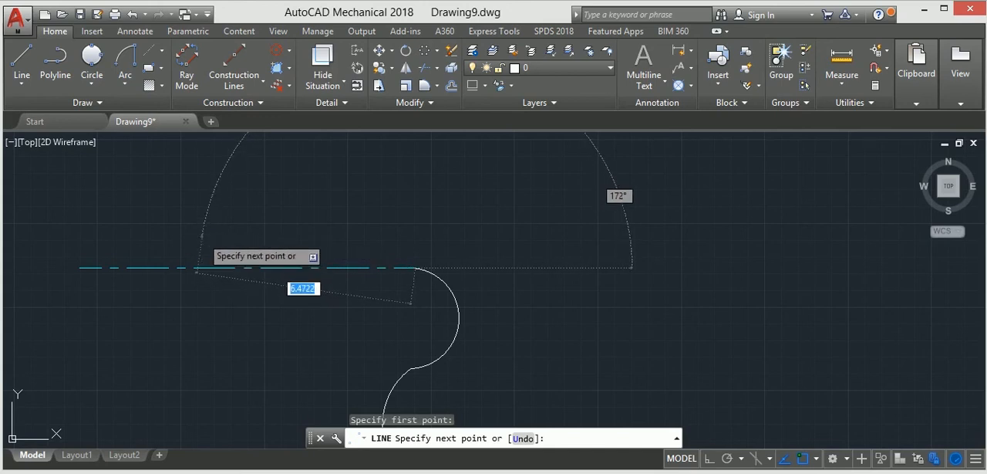
pyautogui.click(202, 236)
pyautogui.press('Escape')
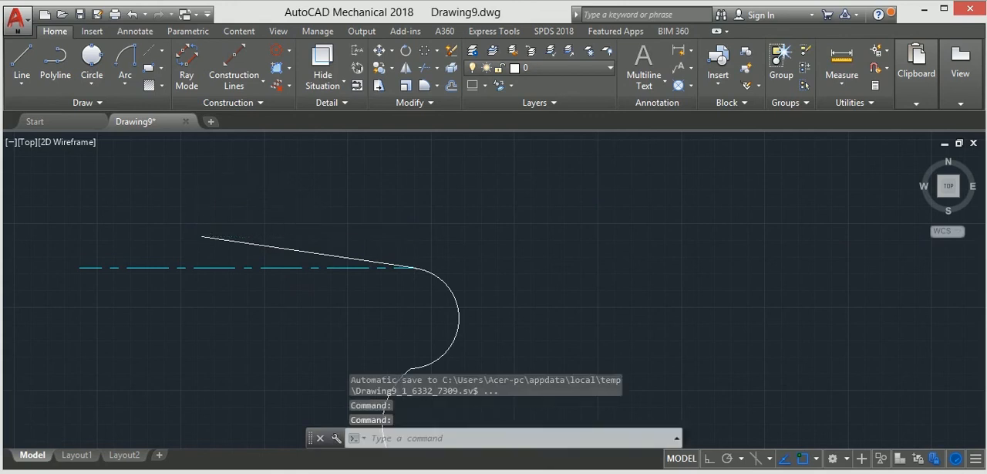
pyautogui.scroll(-12, 423, 254)
pyautogui.moveTo(424, 254); pyautogui.dragTo(419, 280, button='middle')
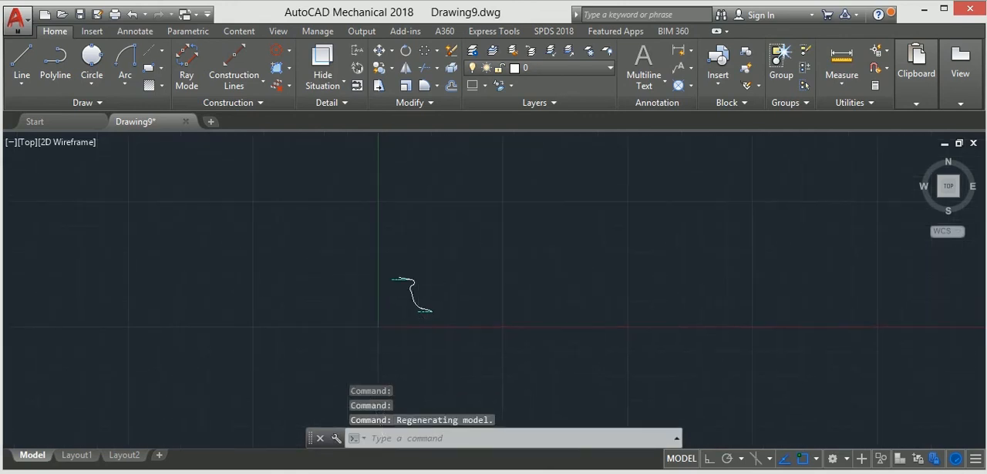
pyautogui.scroll(6, 419, 280)
pyautogui.moveTo(447, 311); pyautogui.dragTo(453, 279, button='middle')
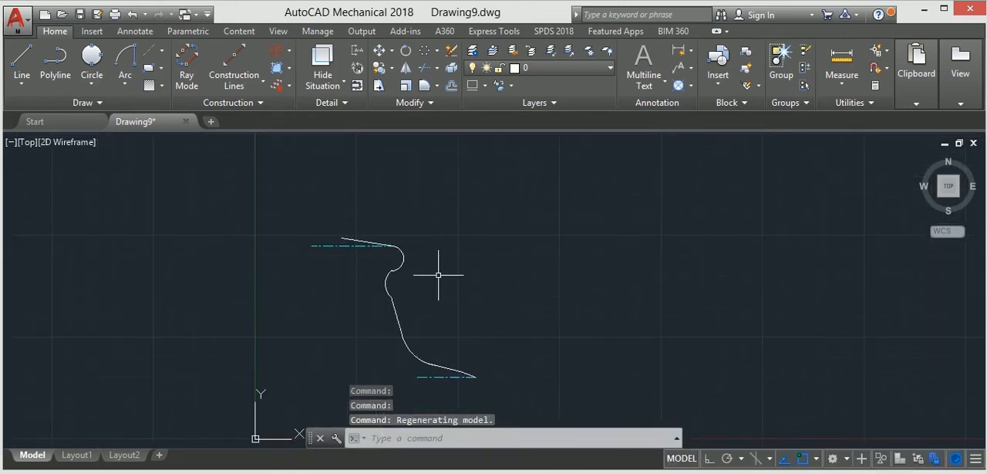
pyautogui.hotkey('ctrl', 'z')
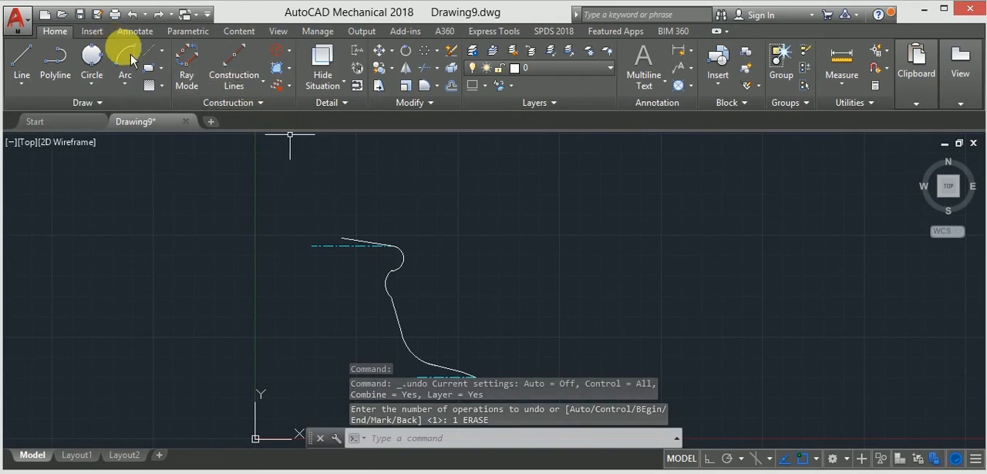
pyautogui.click(423, 67)
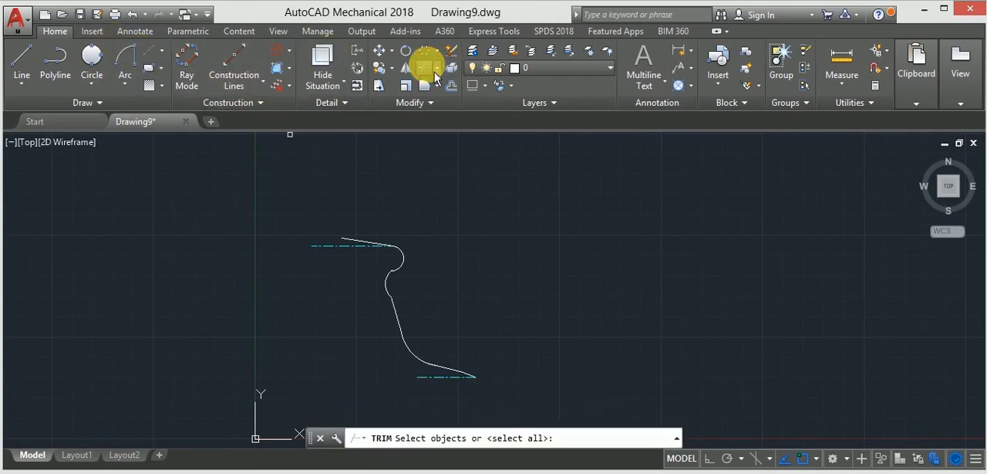
pyautogui.click(326, 244)
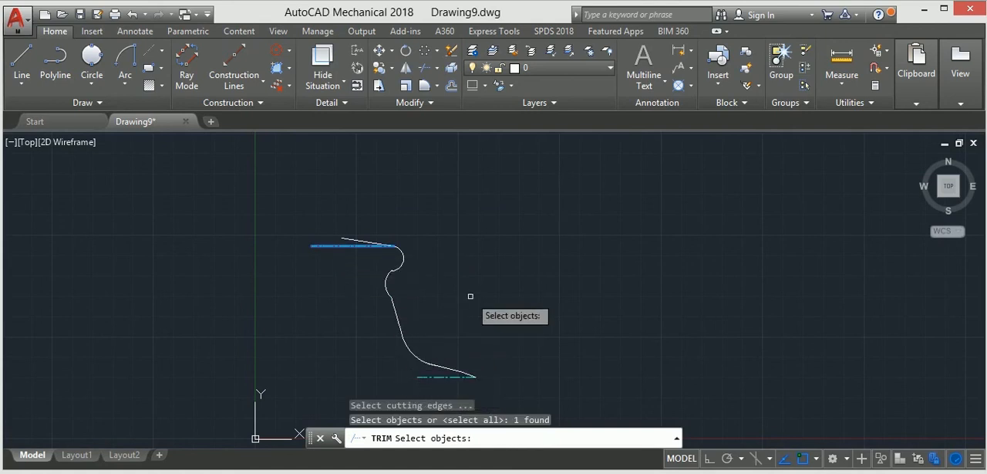
pyautogui.press('Escape')
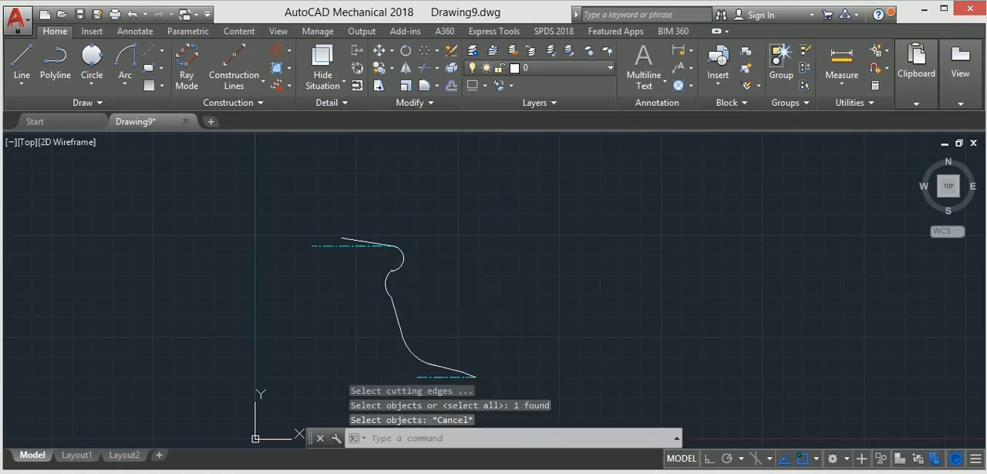
# Erase both horizontal centerlines, the one under the top sloped line and the one at the profile's lower end
pyautogui.click(340, 245)
pyautogui.click(418, 376)
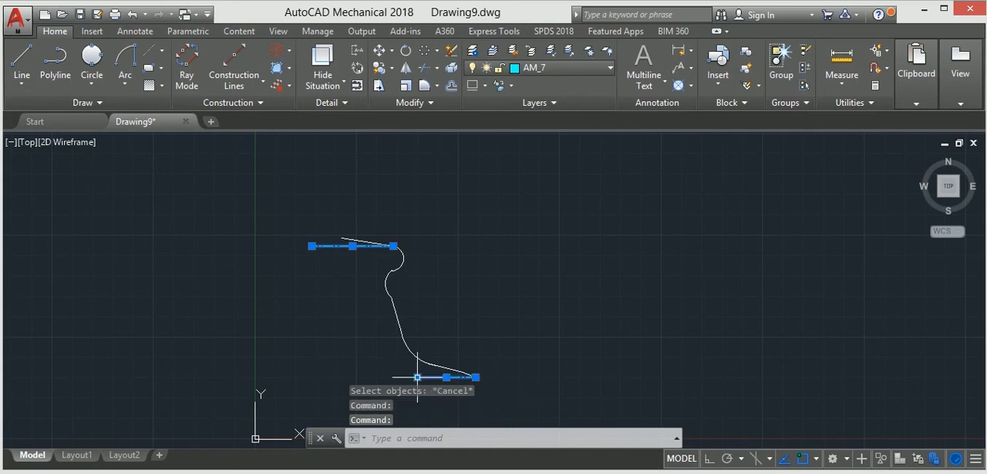
pyautogui.press('Delete')
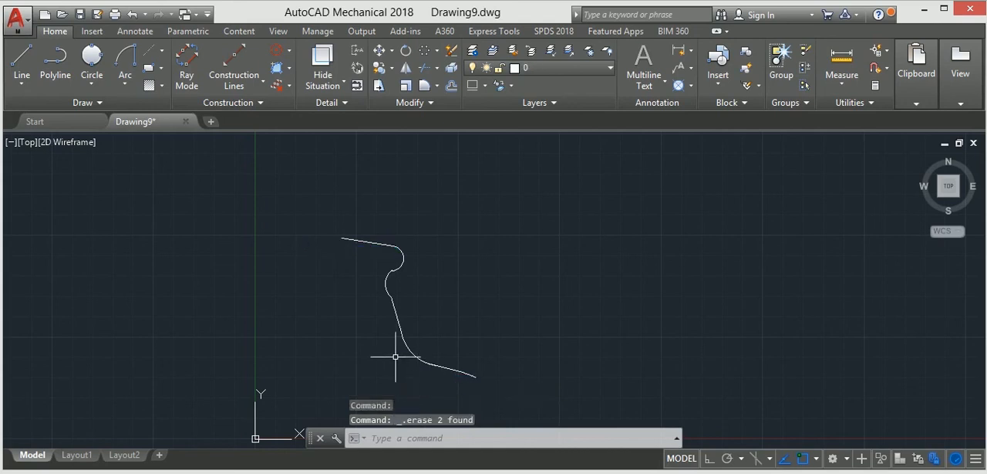
# Draw a vertical line about 3 units long straight down from the profile's lower right endpoint
pyautogui.click(22, 62)
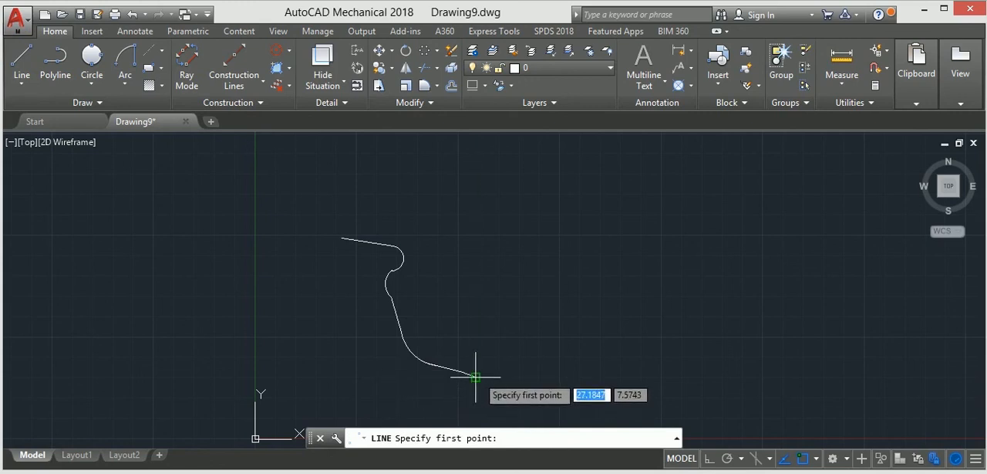
pyautogui.click(476, 377)
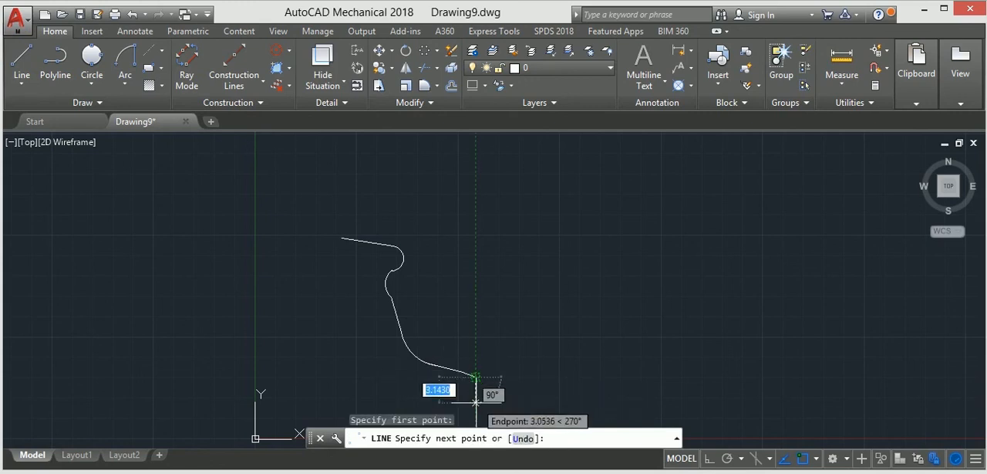
pyautogui.click(475, 400)
pyautogui.press('Escape')
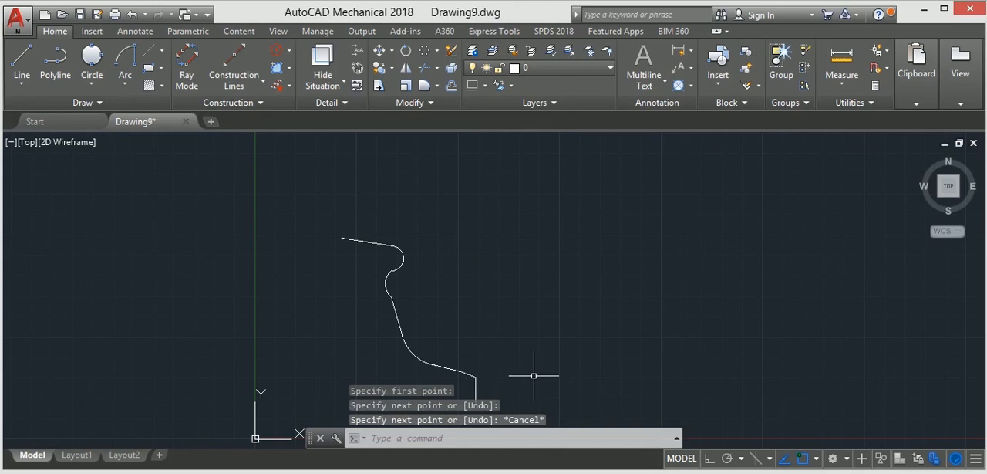
pyautogui.scroll(-2, 533, 375)
pyautogui.moveTo(531, 375); pyautogui.dragTo(512, 331, button='middle')
pyautogui.scroll(2, 511, 331)
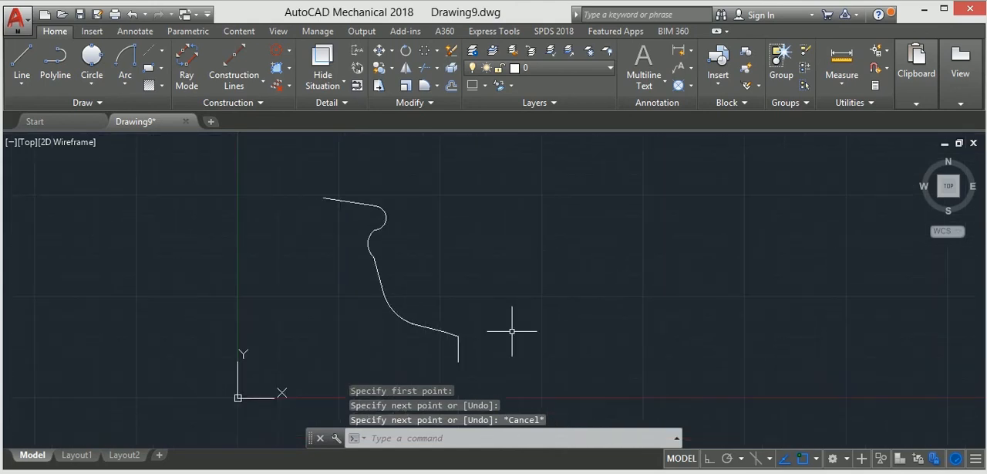